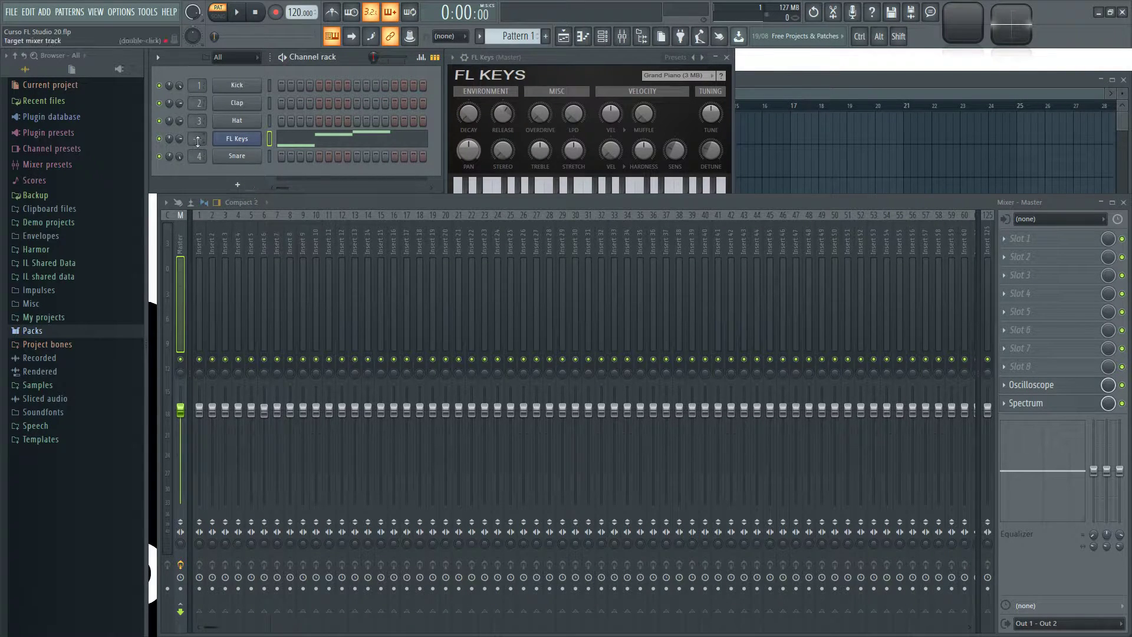
Route the FL Keys channel to mixer track 5 and move it below the Snare channel.
drag(198, 138, 198, 122)
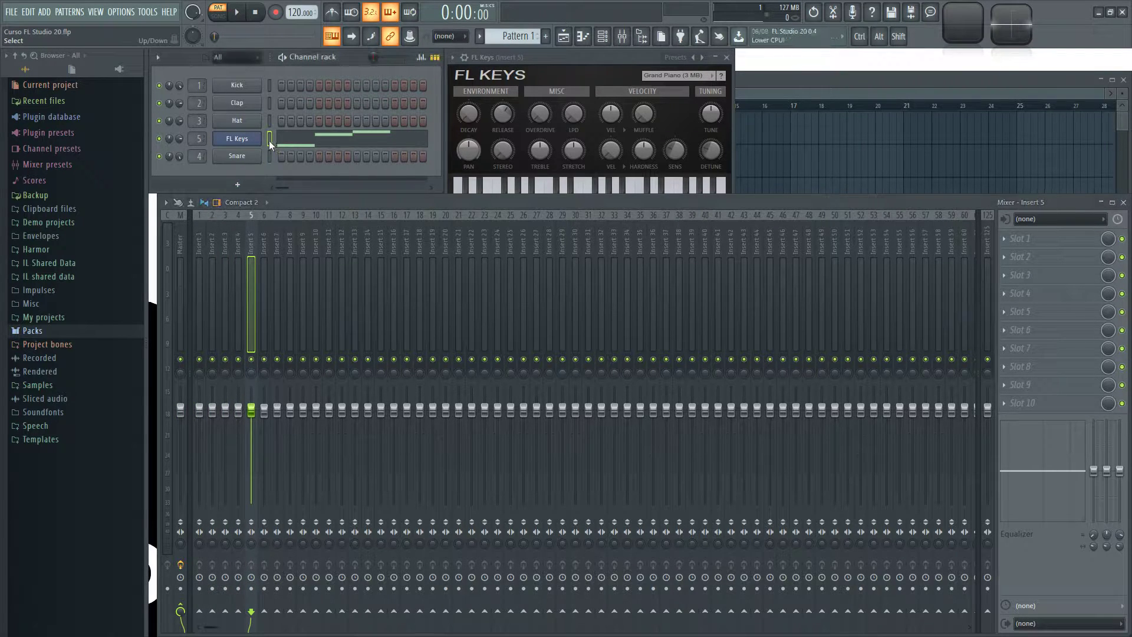
key(alt+Down)
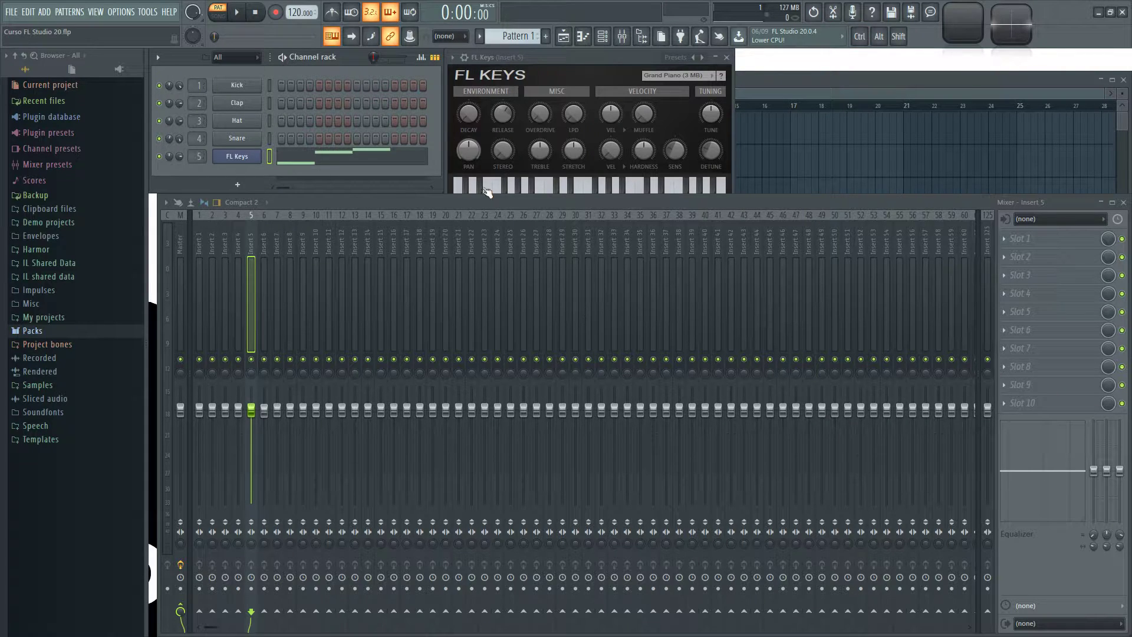
click(457, 199)
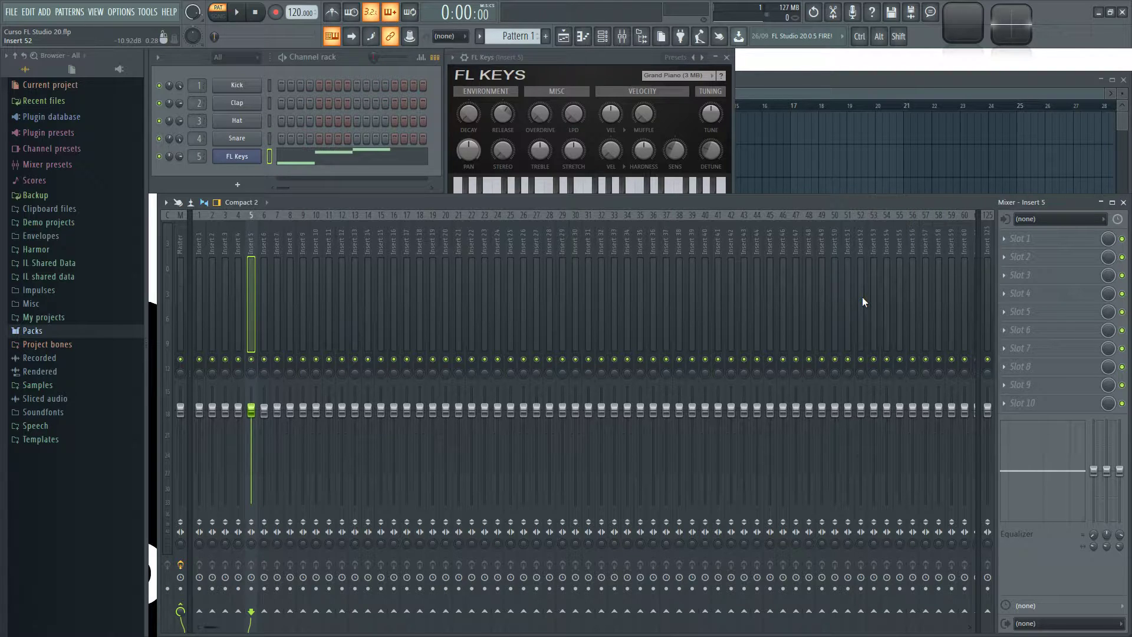
Load Fruity Fast Dist into effect slot 1 of the FL Keys mixer track, Insert 5.
click(1003, 238)
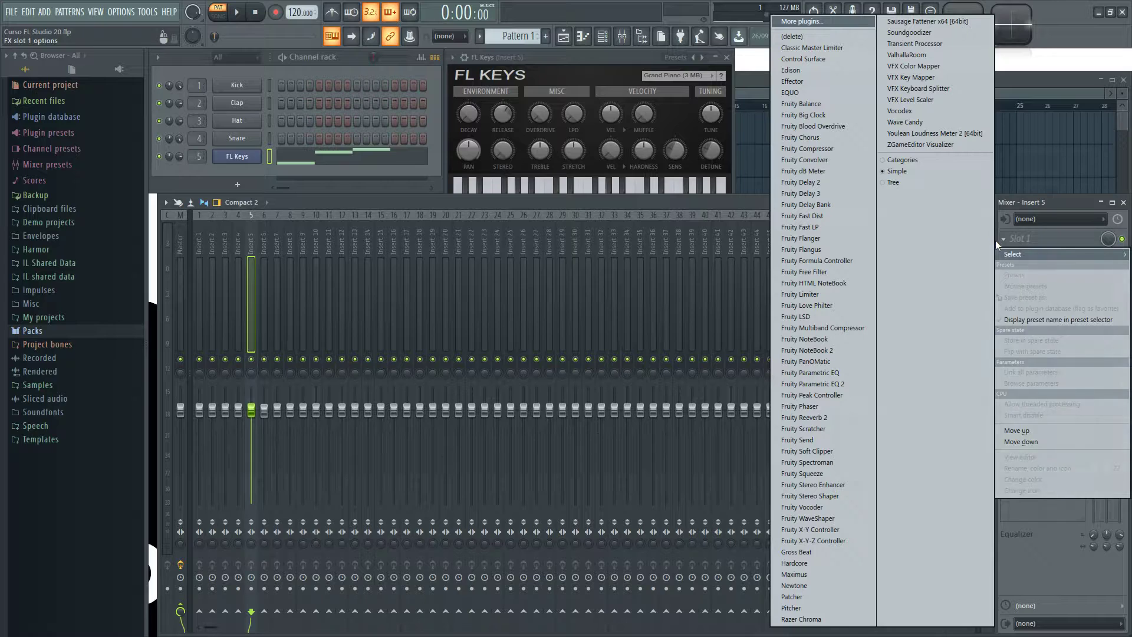
click(1049, 200)
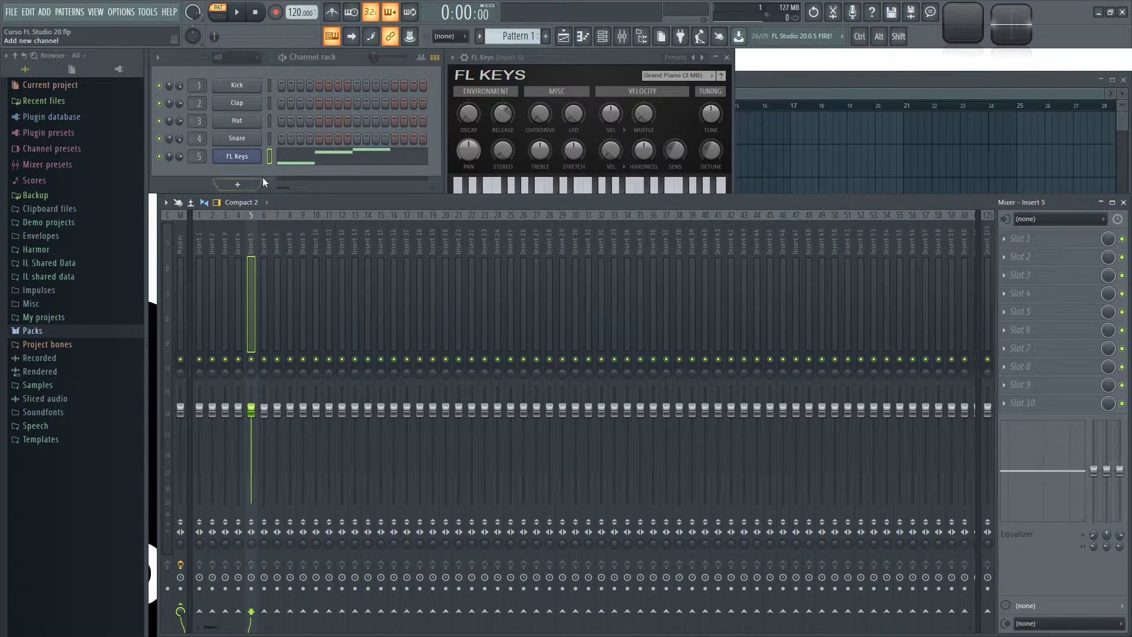
click(267, 154)
click(1003, 237)
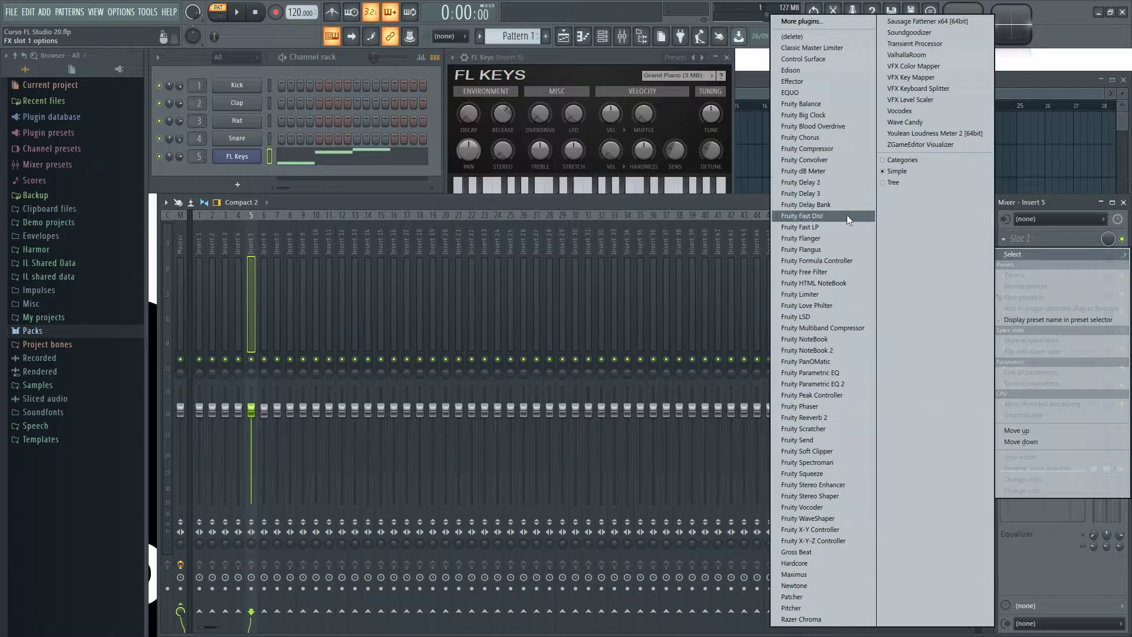
click(812, 216)
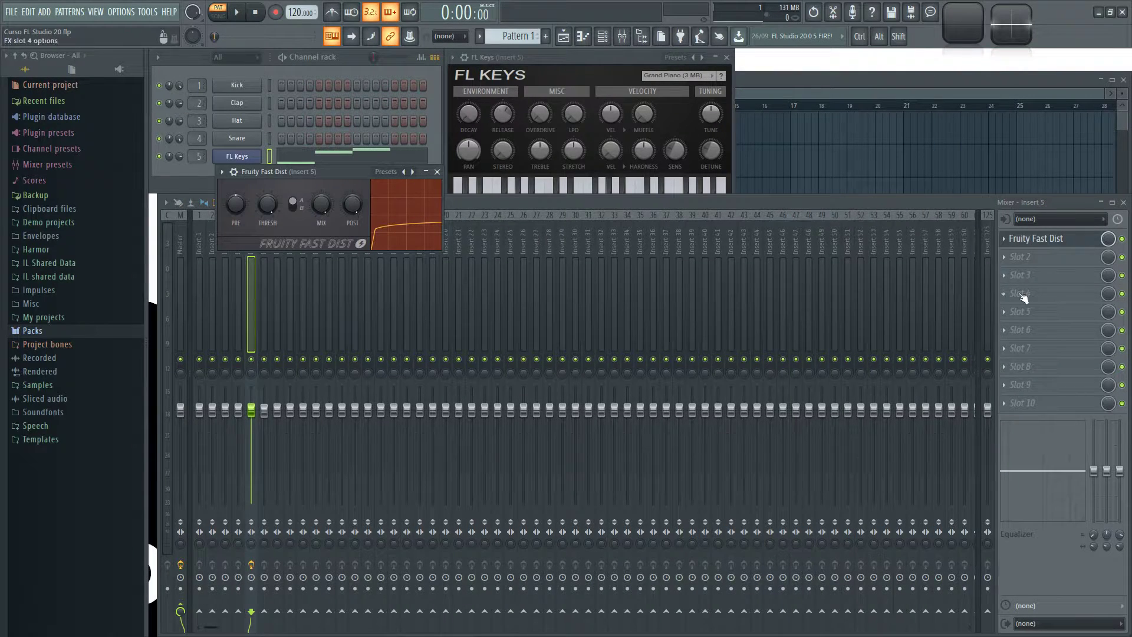
Load Fruity Blood Overdrive into effect slot 3 of Insert 5 and place both plugin windows side by side over the mixer.
click(1003, 276)
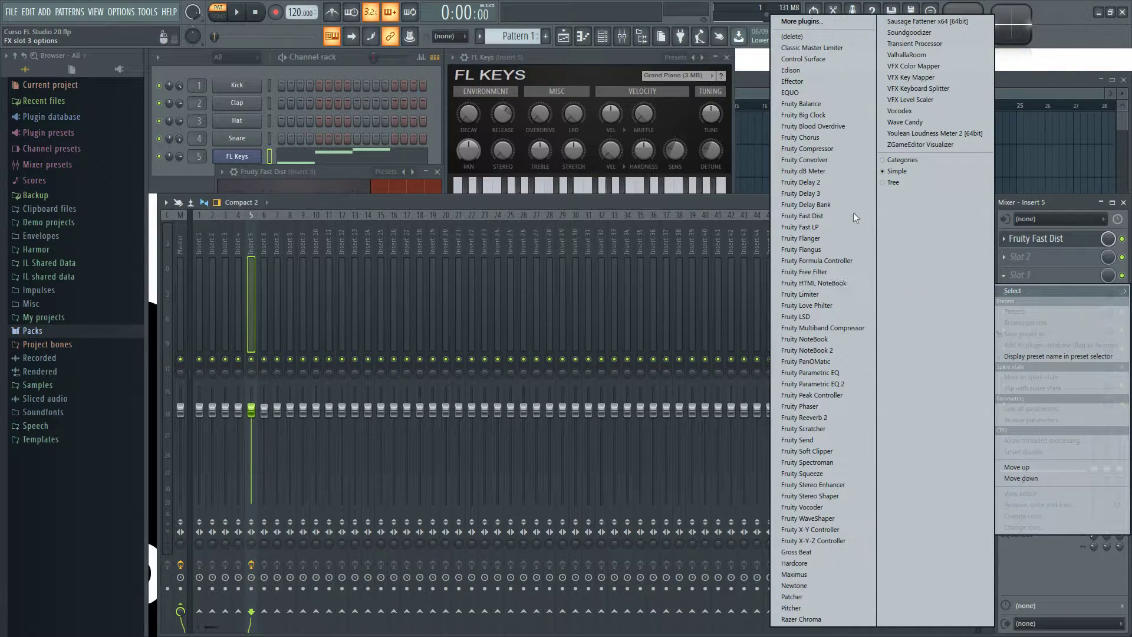
click(811, 126)
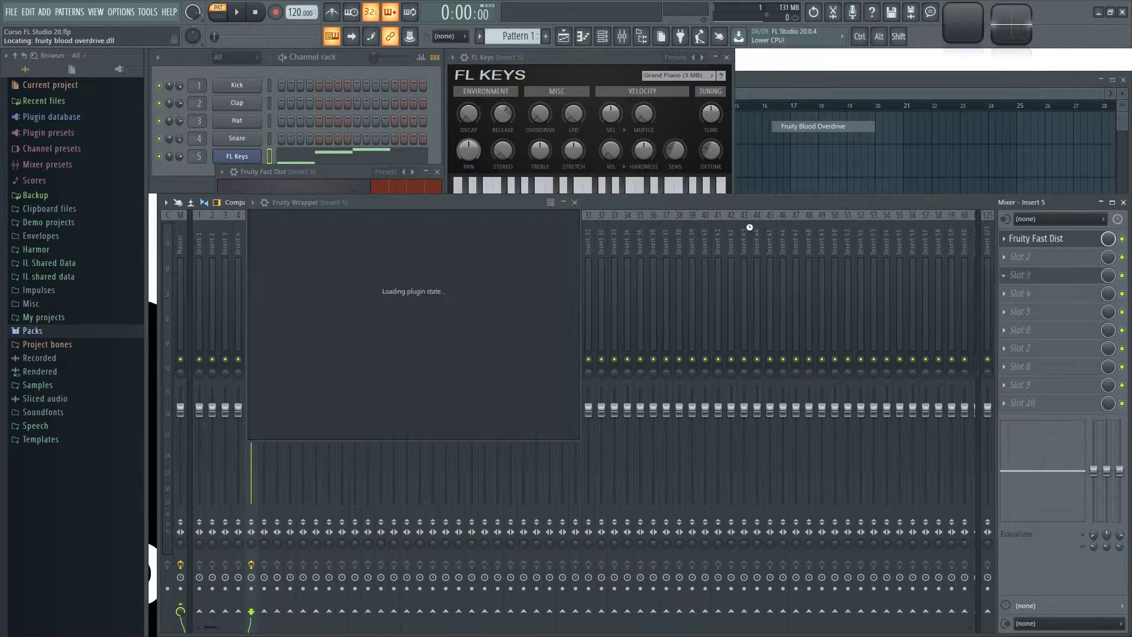
drag(390, 205, 713, 299)
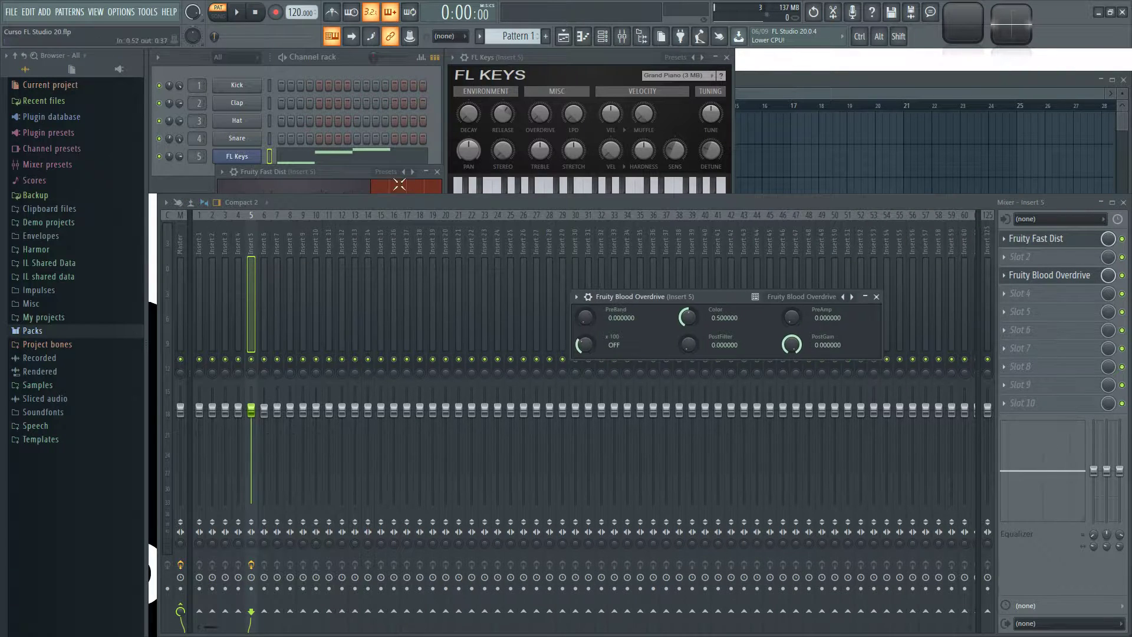
drag(339, 170, 394, 270)
Disable the Fruity Blood Overdrive effect on Insert 5 and show only the Fruity Fast Dist window.
click(1121, 276)
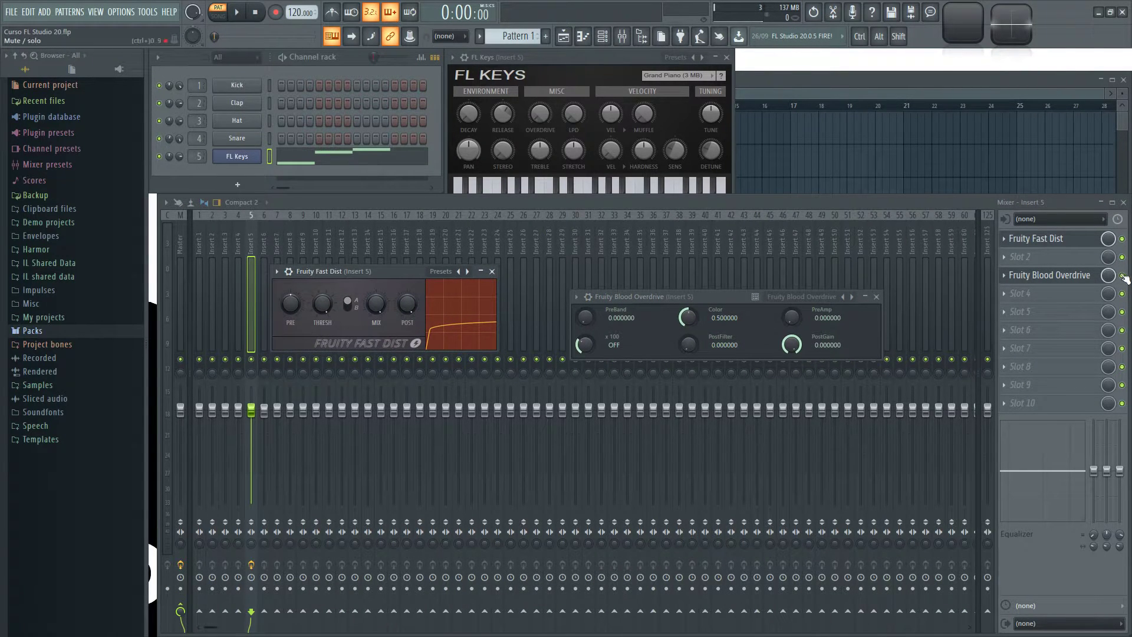
click(1048, 274)
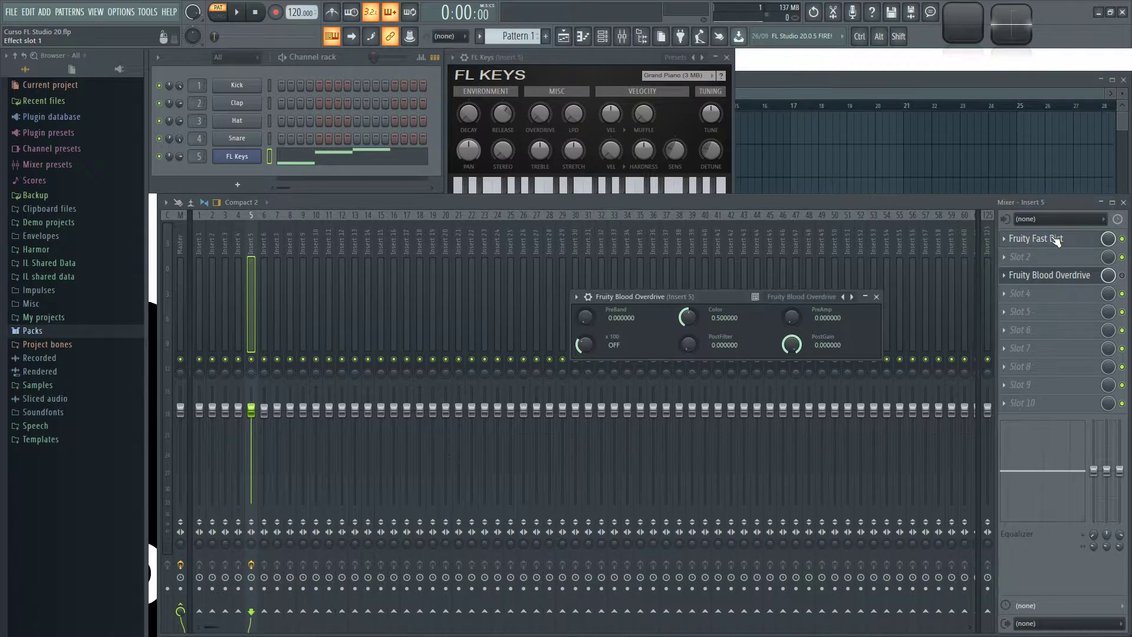
click(1038, 238)
Hide the playlist and move the Fruity Fast Dist window toward the middle of the mixer.
drag(418, 268, 496, 267)
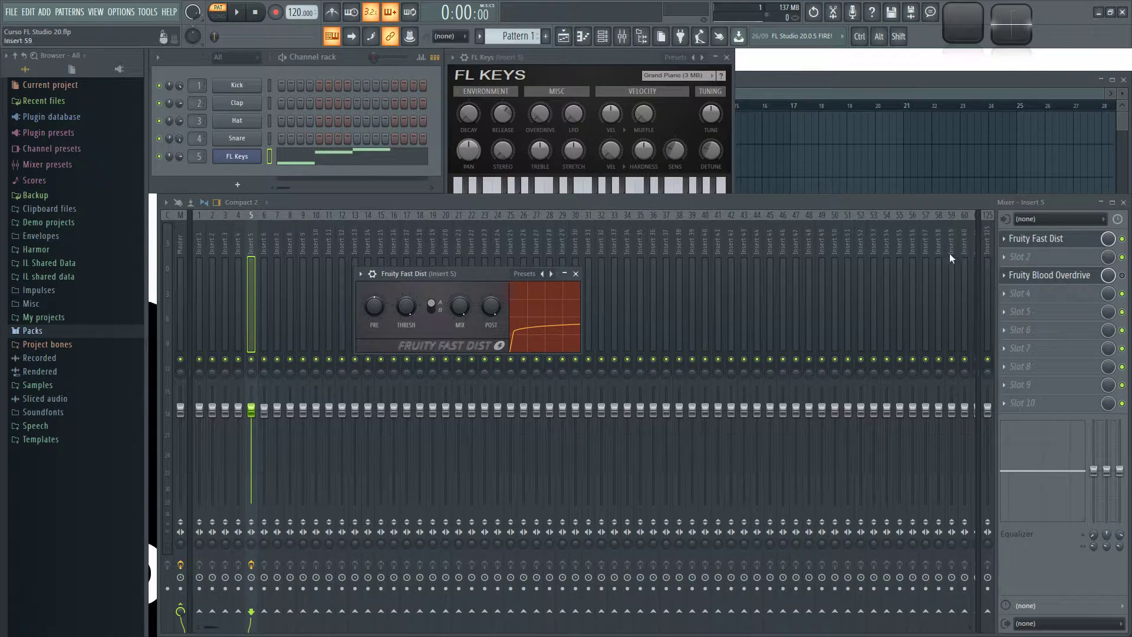
key(F5)
key(F5)
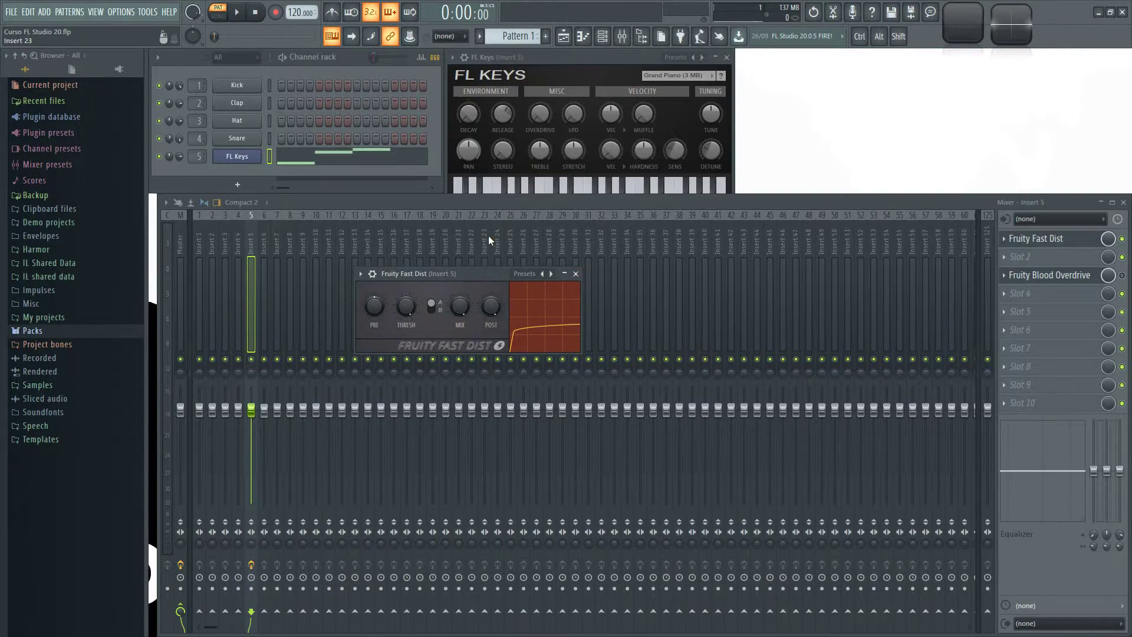
drag(457, 272, 528, 268)
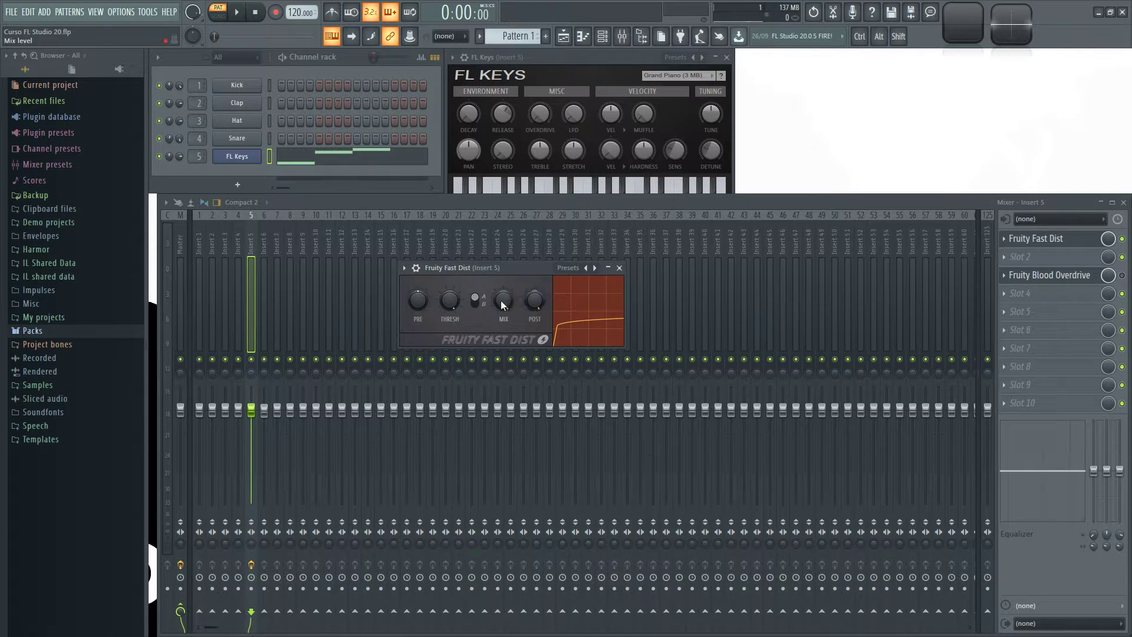
Turn the Fruity Fast Dist pre amp up to maximum and reposition the plugin window over the mixer.
scroll(419, 304, down, 2)
drag(525, 268, 534, 268)
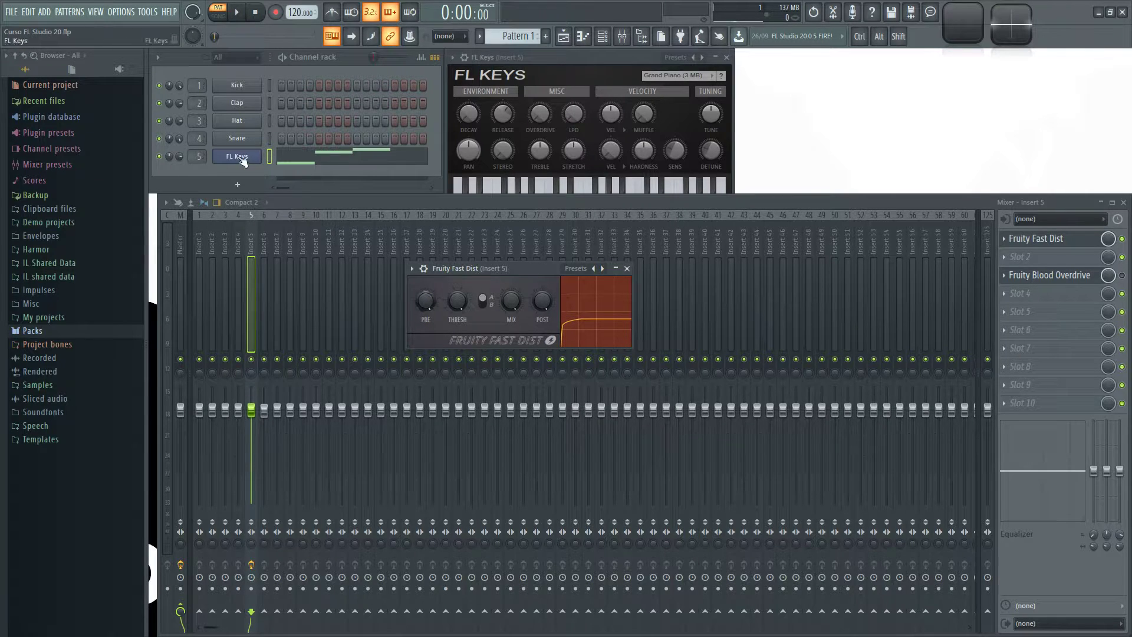
drag(499, 267, 477, 246)
mouse_move(404, 279)
mouse_down()
mouse_move(403, 312)
mouse_move(403, 294)
mouse_up()
drag(469, 250, 519, 274)
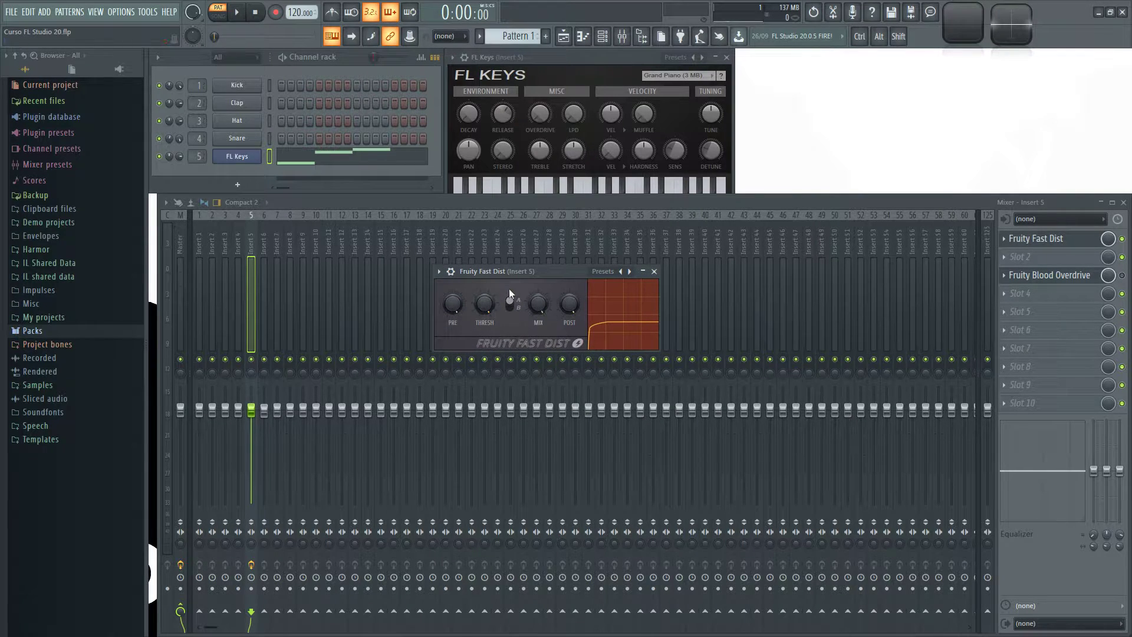
Lower the pre amp, play the pattern, raise the pre amp to maximum during playback and stop.
mouse_move(453, 304)
mouse_down()
mouse_move(453, 321)
mouse_move(452, 310)
mouse_up()
scroll(455, 305, down, 2)
key(space)
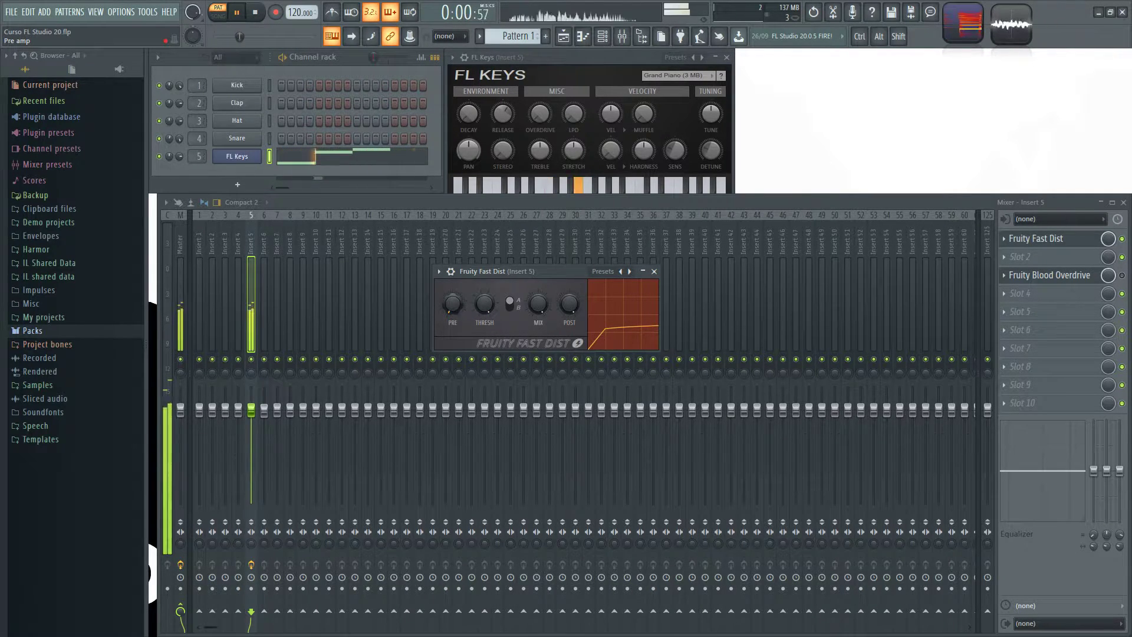
scroll(452, 303, up, 3)
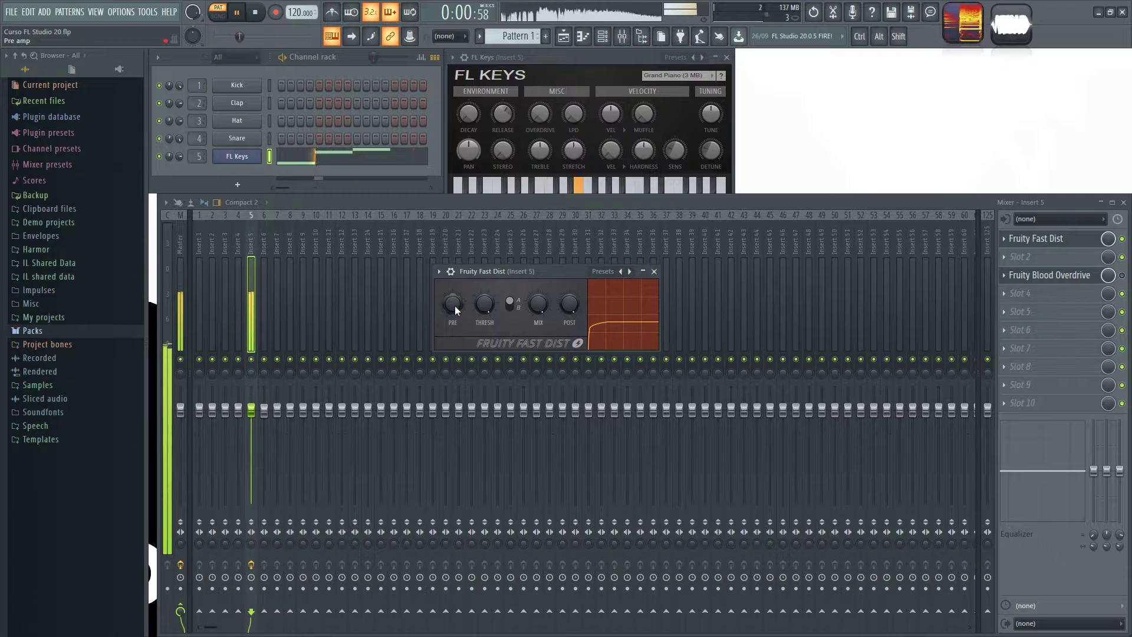
key(space)
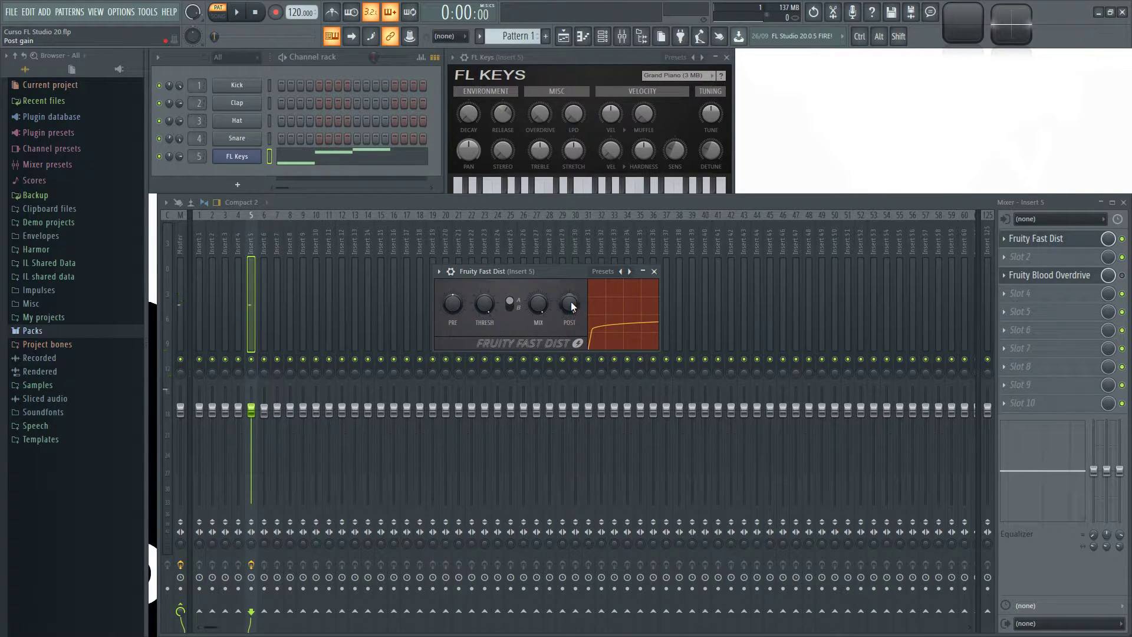
Set the pre amp to maximum with the post gain turned far down, and play the pattern to hear it.
mouse_move(572, 302)
mouse_down()
mouse_move(572, 360)
mouse_move(573, 295)
mouse_up()
drag(457, 309, 456, 312)
drag(458, 306, 458, 283)
drag(569, 304, 569, 330)
key(space)
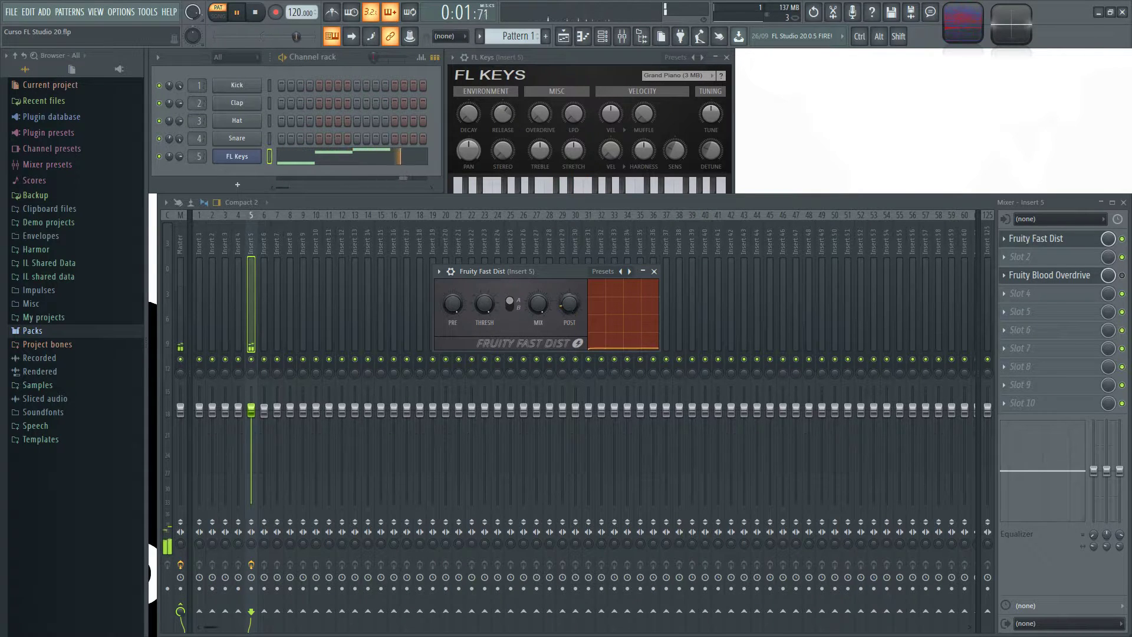
key(space)
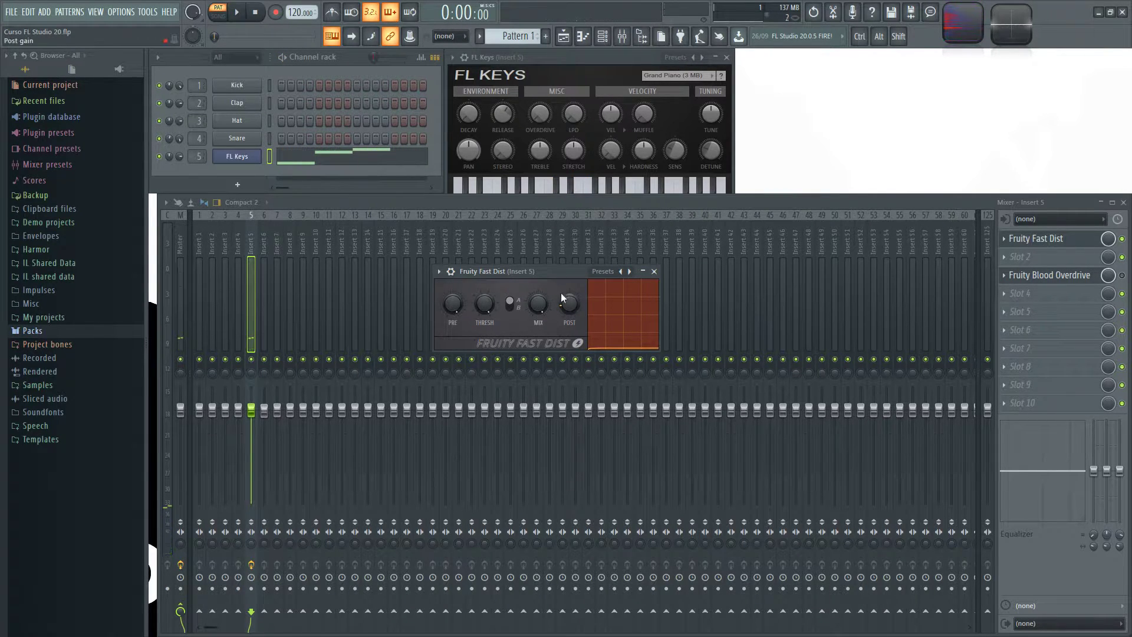
Return the pre amp to its middle setting and the post gain to full.
drag(570, 305, 570, 279)
drag(452, 304, 574, 292)
drag(454, 308, 454, 291)
mouse_move(570, 303)
mouse_down()
mouse_move(570, 319)
mouse_move(574, 302)
mouse_up()
Turn the threshold fully down with distortion type A and play the pattern while varying the pre amp.
mouse_move(485, 303)
mouse_down()
mouse_move(485, 283)
mouse_move(487, 304)
mouse_up()
click(510, 305)
click(511, 305)
drag(485, 304, 484, 286)
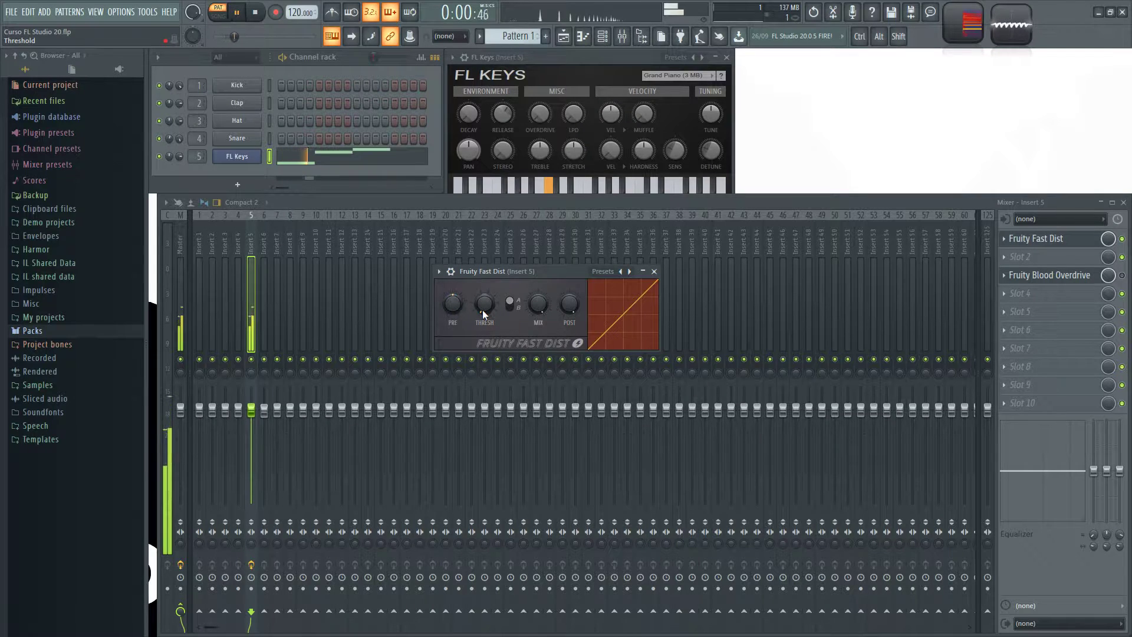
key(space)
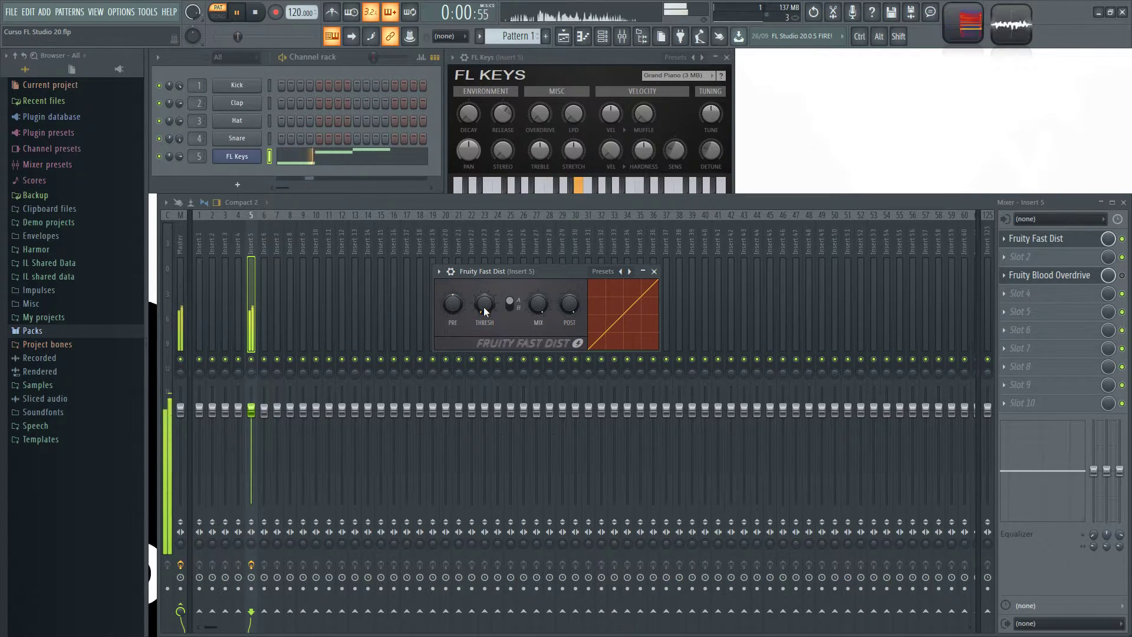
mouse_move(455, 304)
mouse_down()
mouse_move(455, 330)
mouse_move(451, 282)
mouse_up()
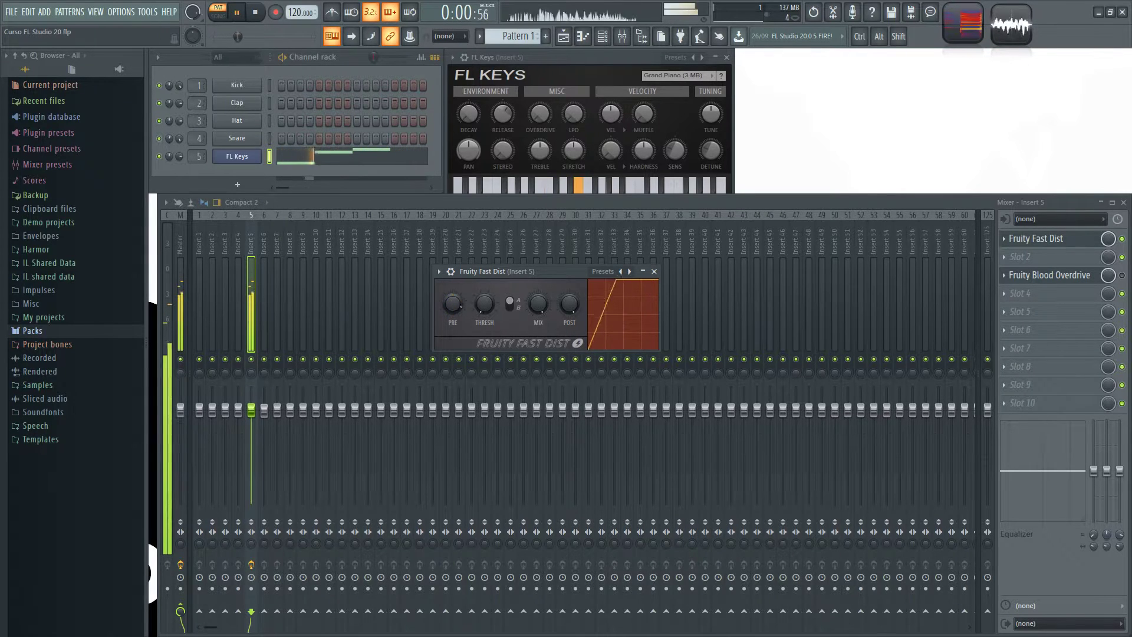
key(space)
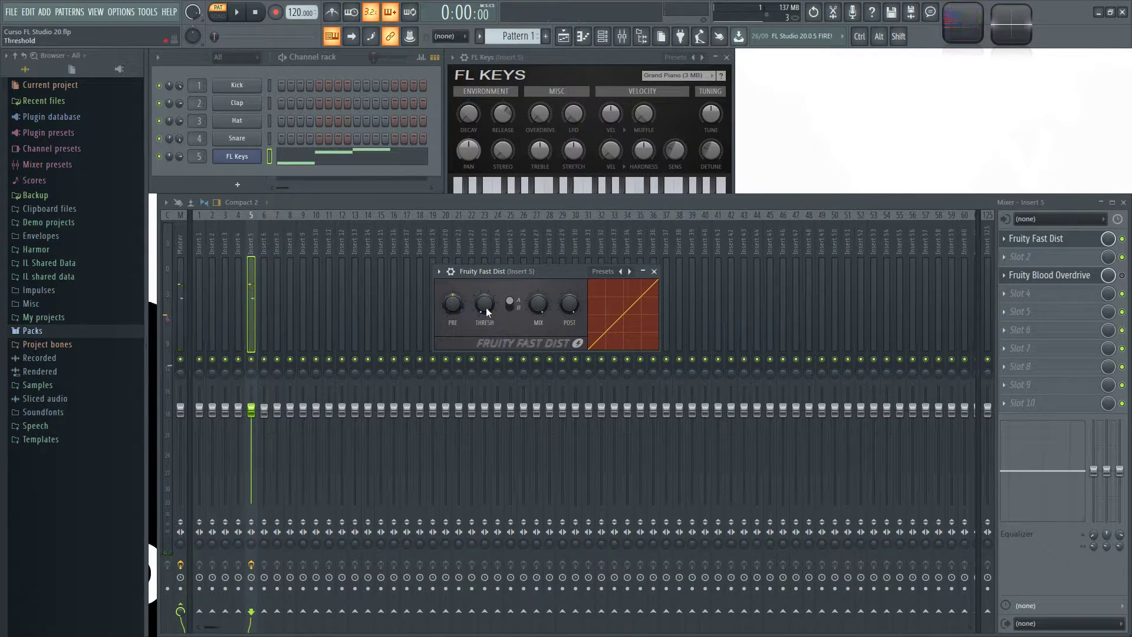
Turn the threshold back up to maximum and briefly play the pattern.
mouse_move(484, 309)
mouse_down()
mouse_move(483, 280)
mouse_move(484, 295)
mouse_up()
key(space)
key(space)
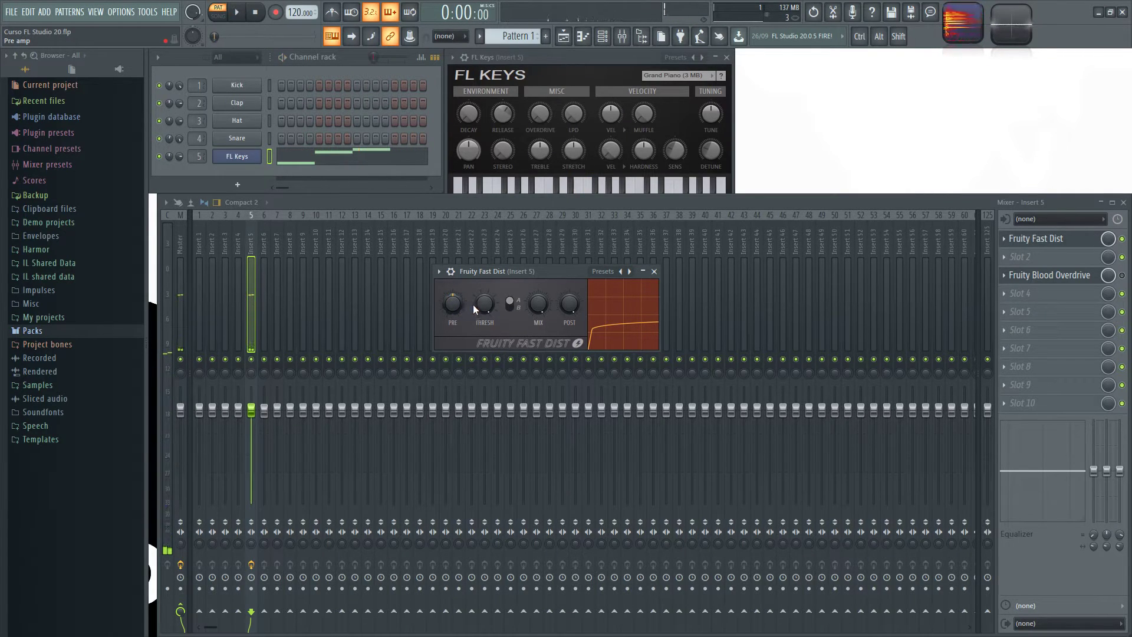
Lower the threshold close to minimum, play the pattern, and bring the threshold back to full during playback.
drag(486, 305, 487, 271)
mouse_move(487, 309)
mouse_down()
mouse_move(487, 327)
mouse_move(487, 292)
mouse_up()
key(space)
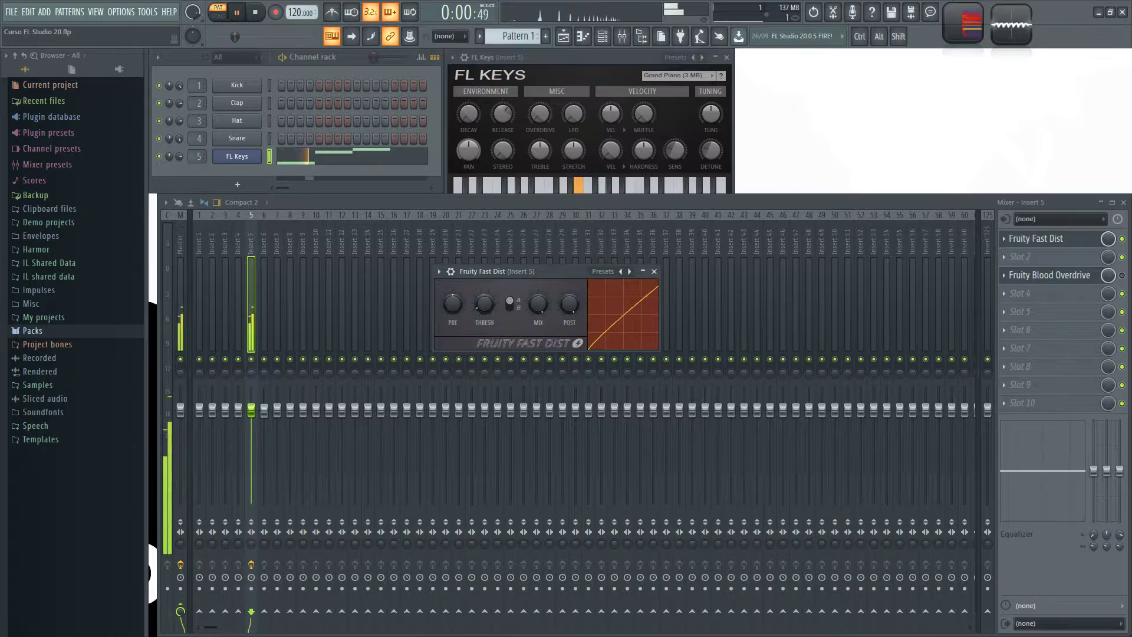
mouse_move(485, 303)
mouse_down()
mouse_move(486, 275)
mouse_move(485, 288)
mouse_up()
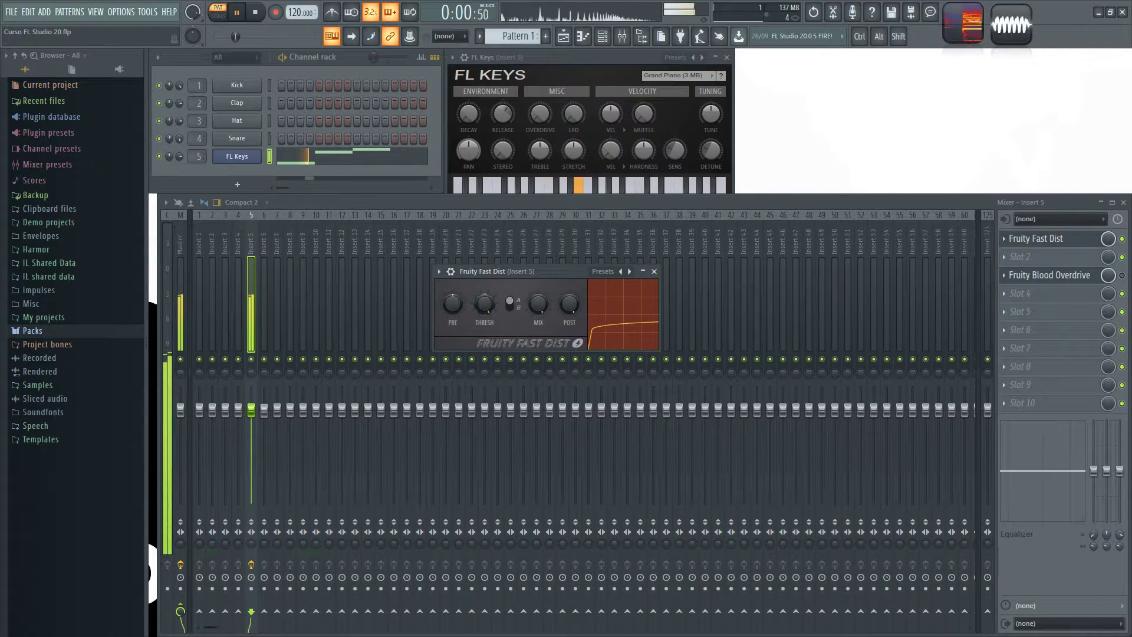
key(space)
Toggle the distortion type between A and B, and play the pattern with type B.
click(516, 308)
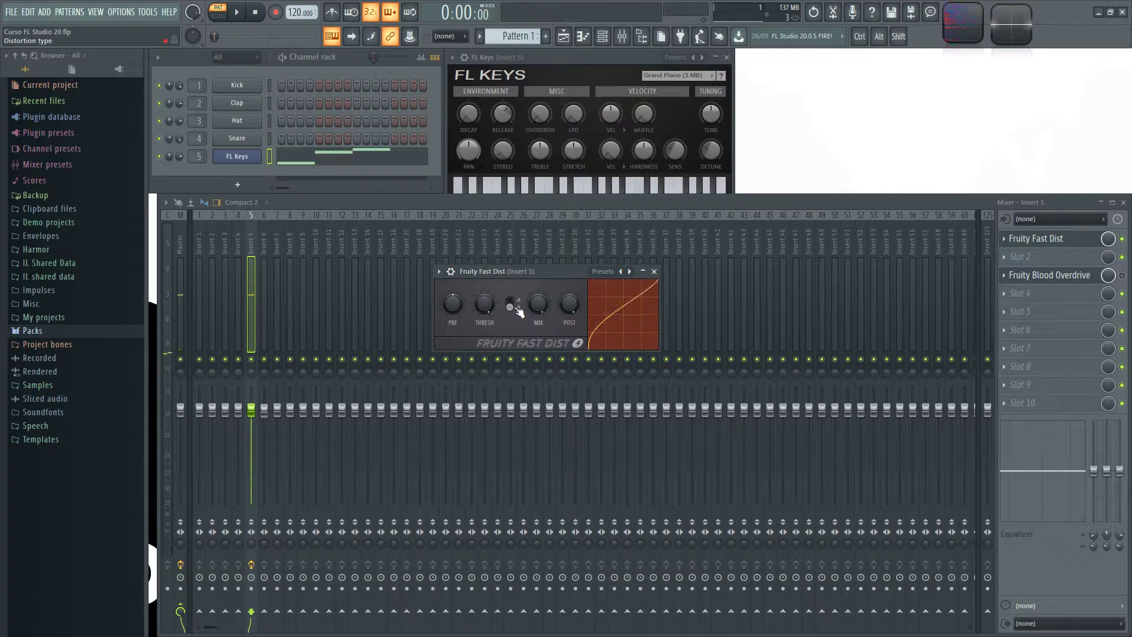
click(517, 308)
click(516, 308)
click(518, 309)
click(517, 309)
click(518, 308)
click(519, 308)
click(520, 308)
click(519, 308)
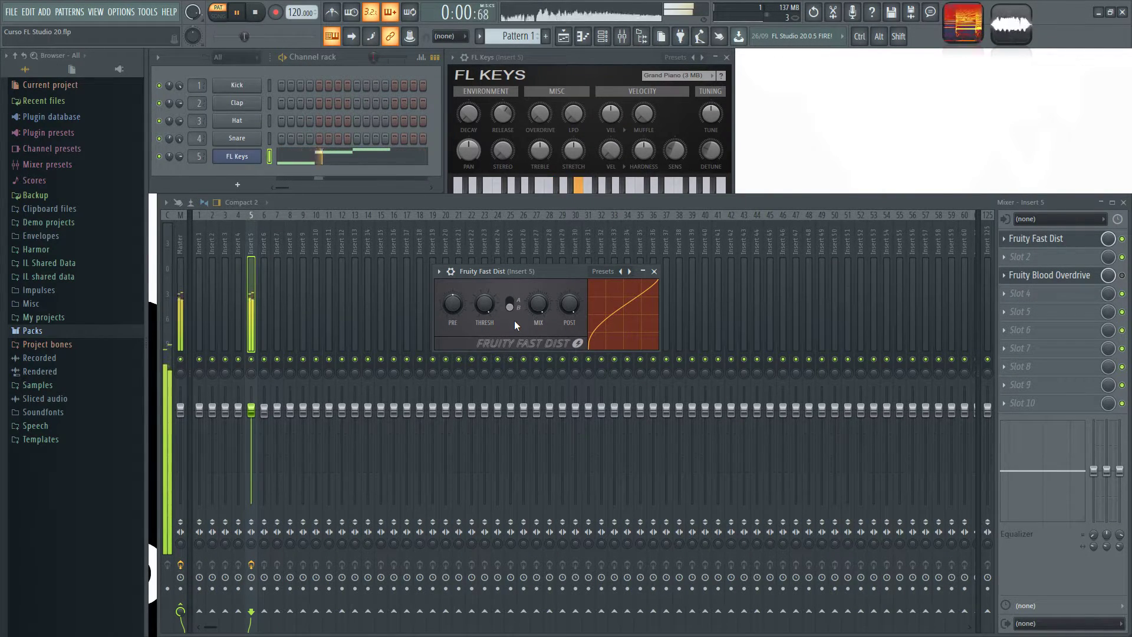
key(space)
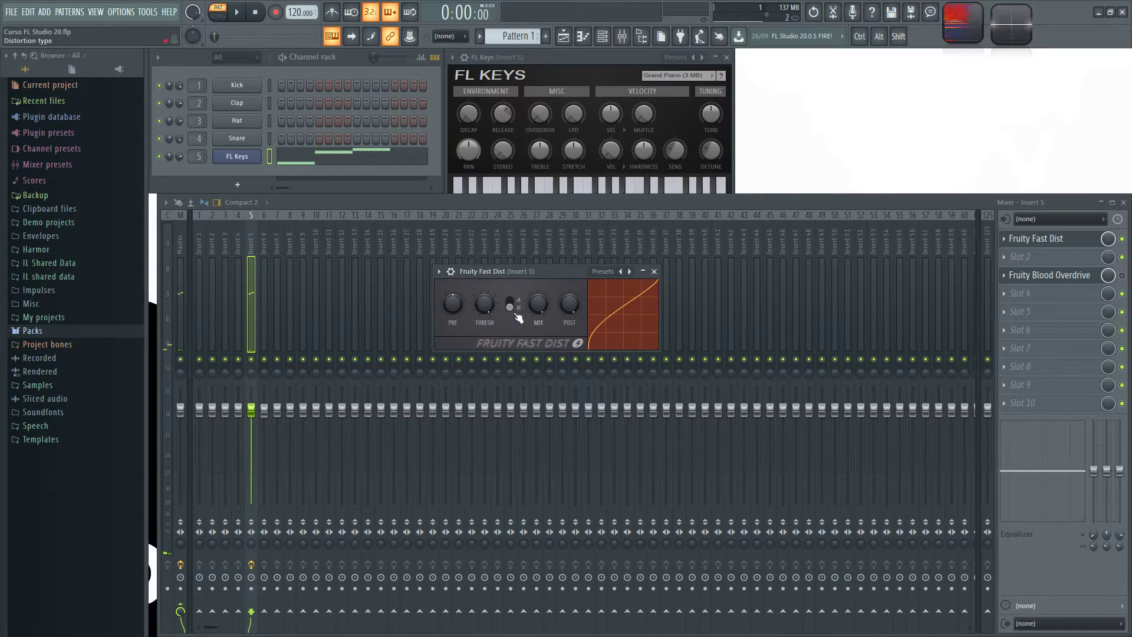
Compare distortion types A and B in playback and leave the switch on type A.
click(510, 304)
key(space)
key(space)
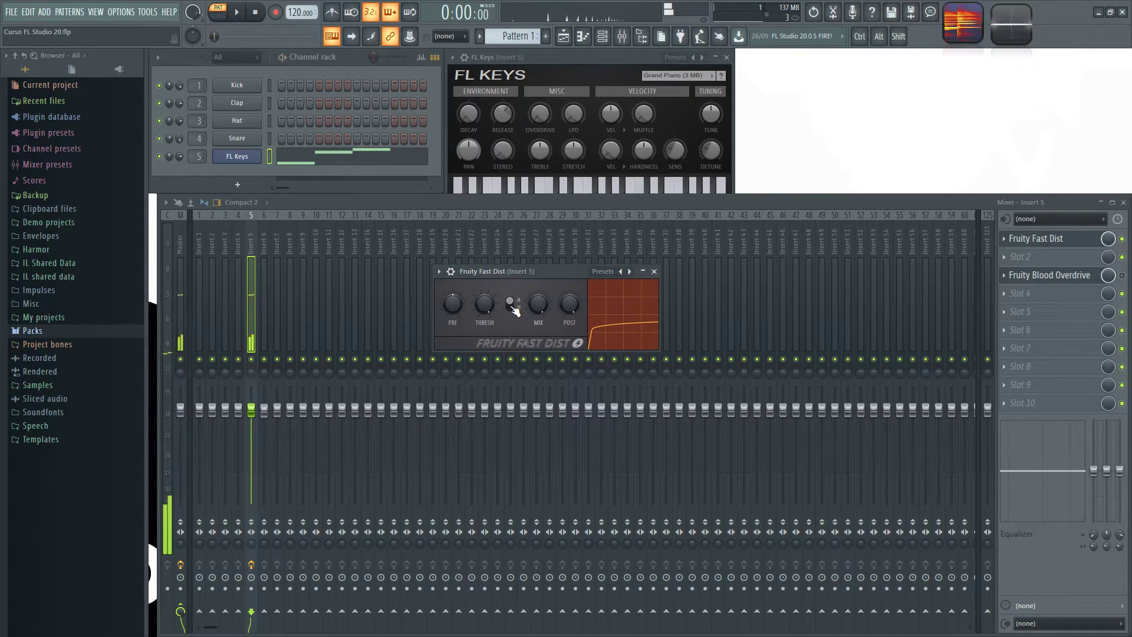
click(510, 304)
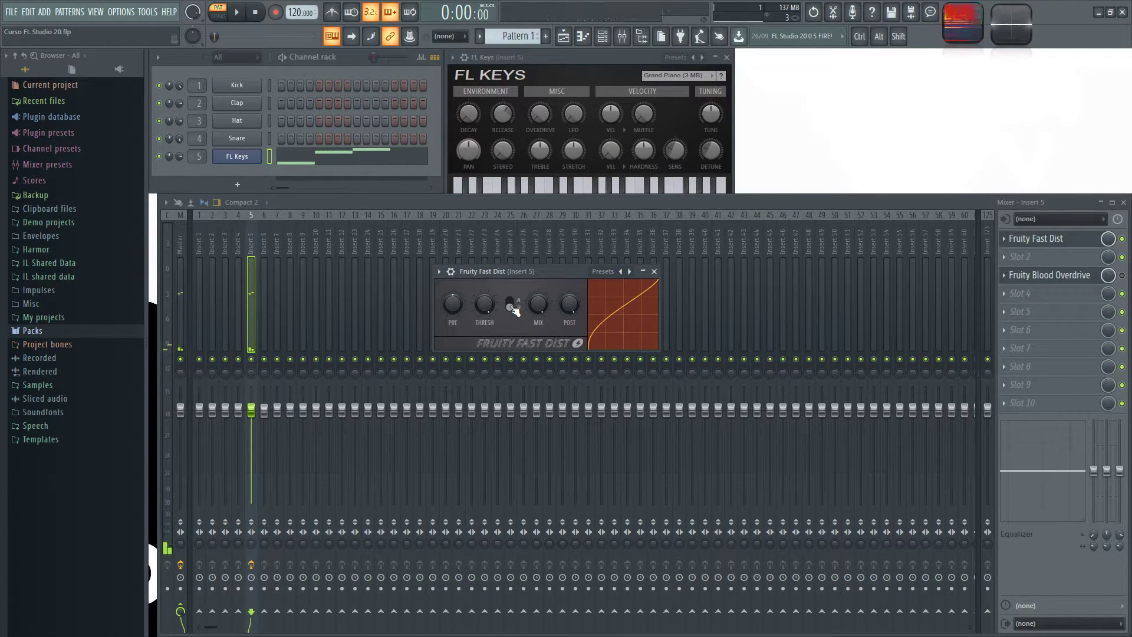
click(510, 304)
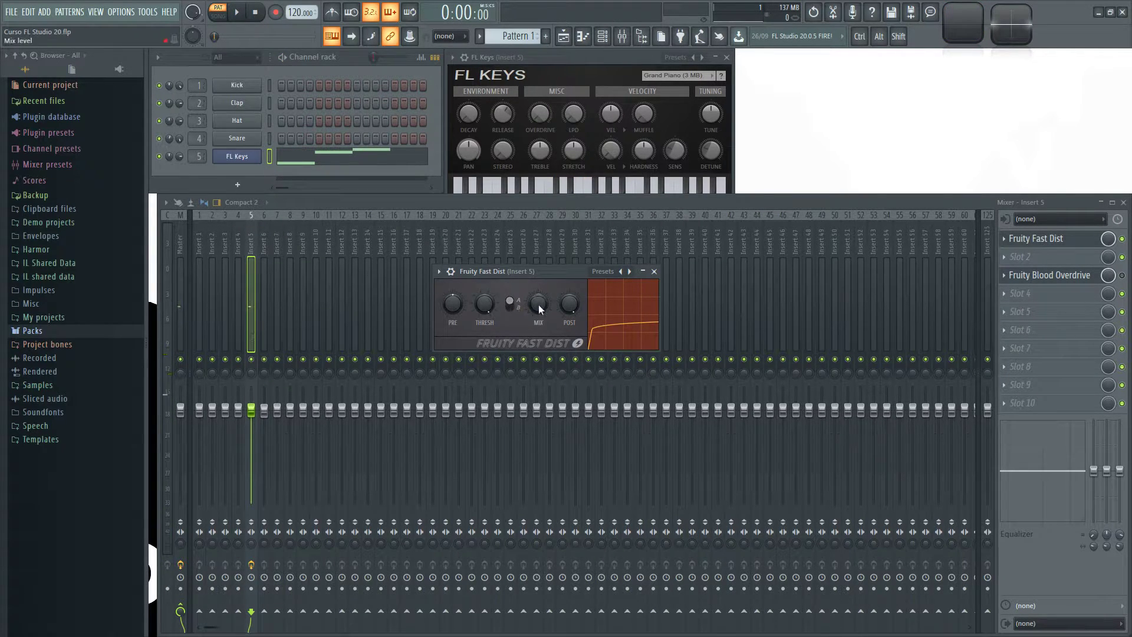
Turn the mix level down to minimum and play the pattern while switching the distortion type from A to B.
drag(538, 303, 538, 336)
click(512, 305)
drag(535, 303, 544, 319)
key(space)
click(509, 304)
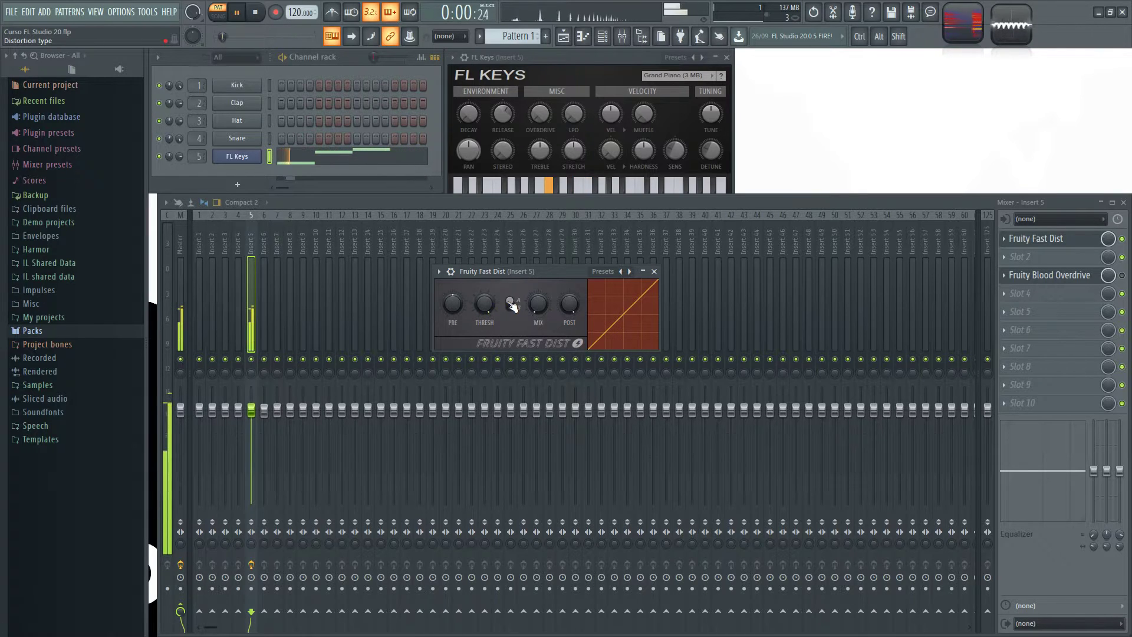
key(space)
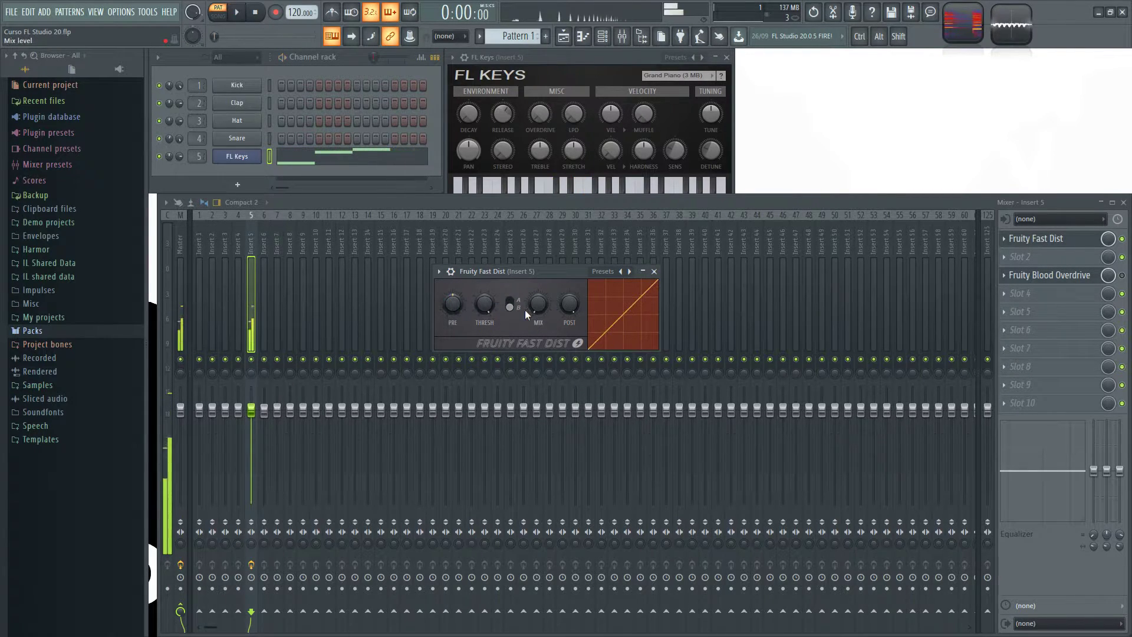
Bring the mix level back to full and turn down the pre amplification while the pattern plays.
drag(542, 306, 542, 277)
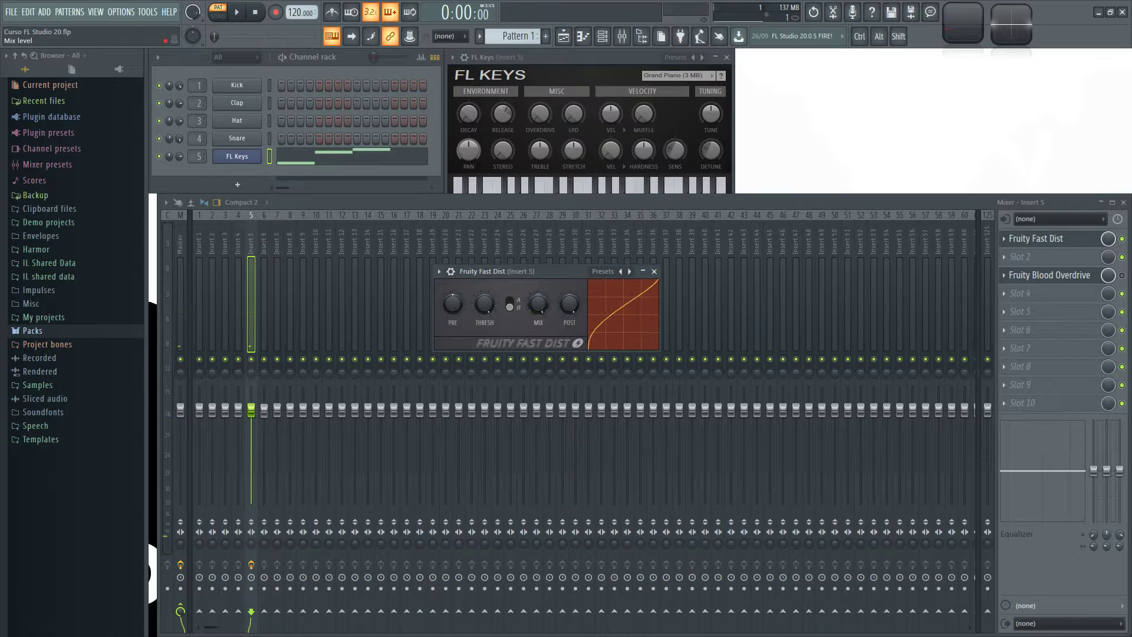
drag(493, 304, 493, 277)
key(space)
drag(457, 306, 455, 330)
key(space)
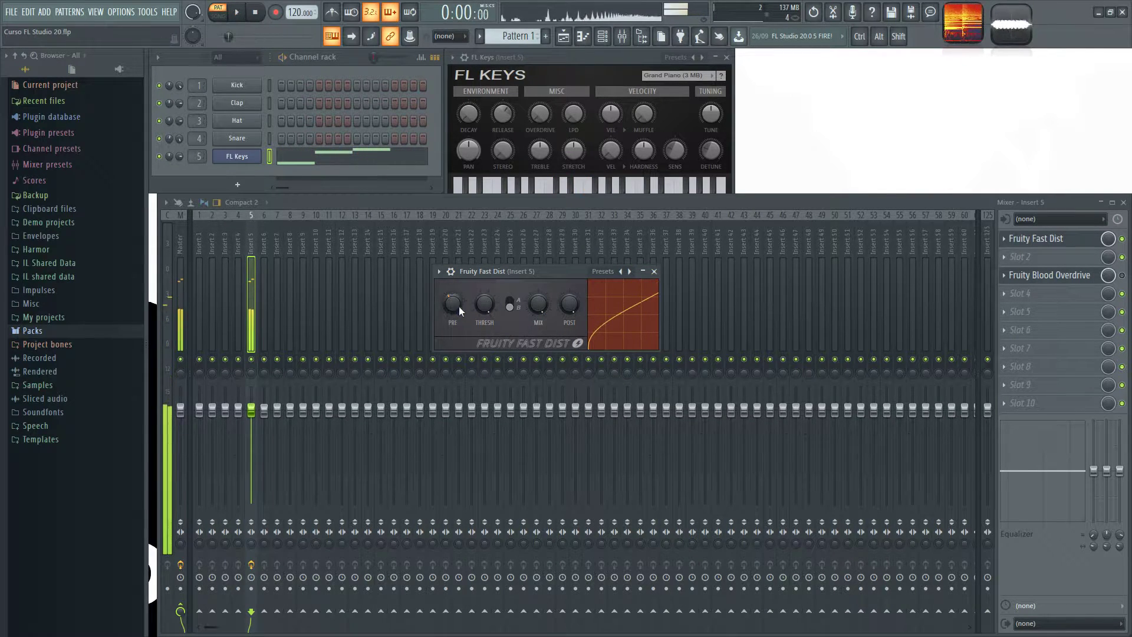
Switch repeatedly between distortion types A and B with the pattern playing and stopped, ending on type A.
click(510, 304)
key(space)
click(510, 306)
key(space)
click(511, 307)
click(511, 305)
click(513, 306)
click(514, 307)
click(516, 308)
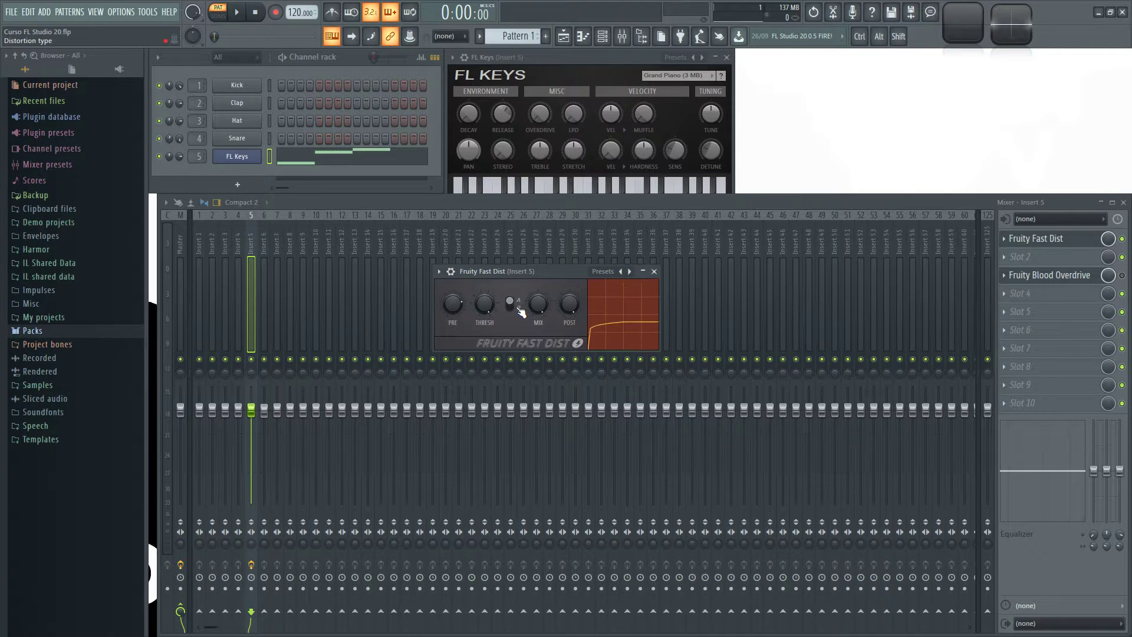
Adjust the threshold with distortion type A selected and play the pattern.
drag(490, 305, 453, 300)
drag(486, 305, 493, 323)
key(space)
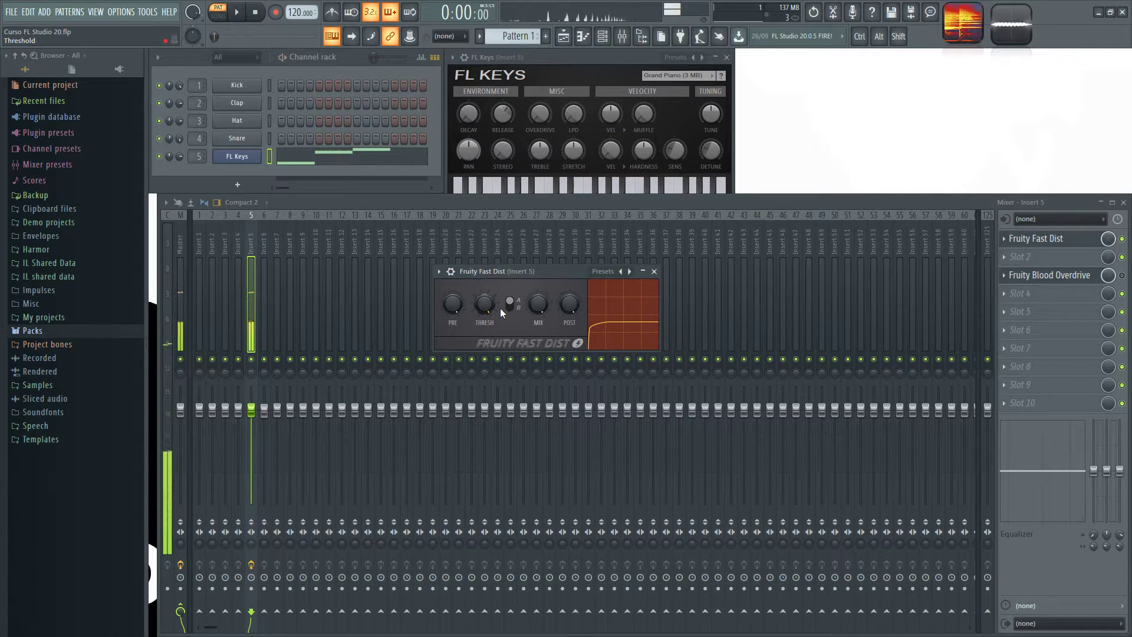
Compare distortion types A and B at minimum mix, then restore the full mix level and select type B.
click(509, 304)
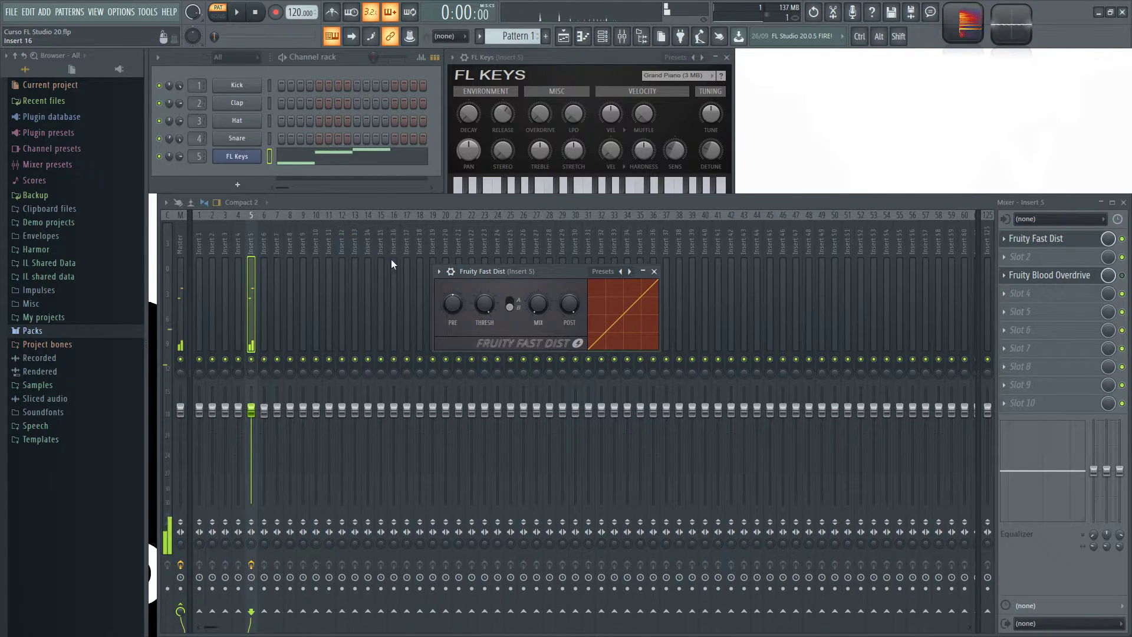
click(510, 305)
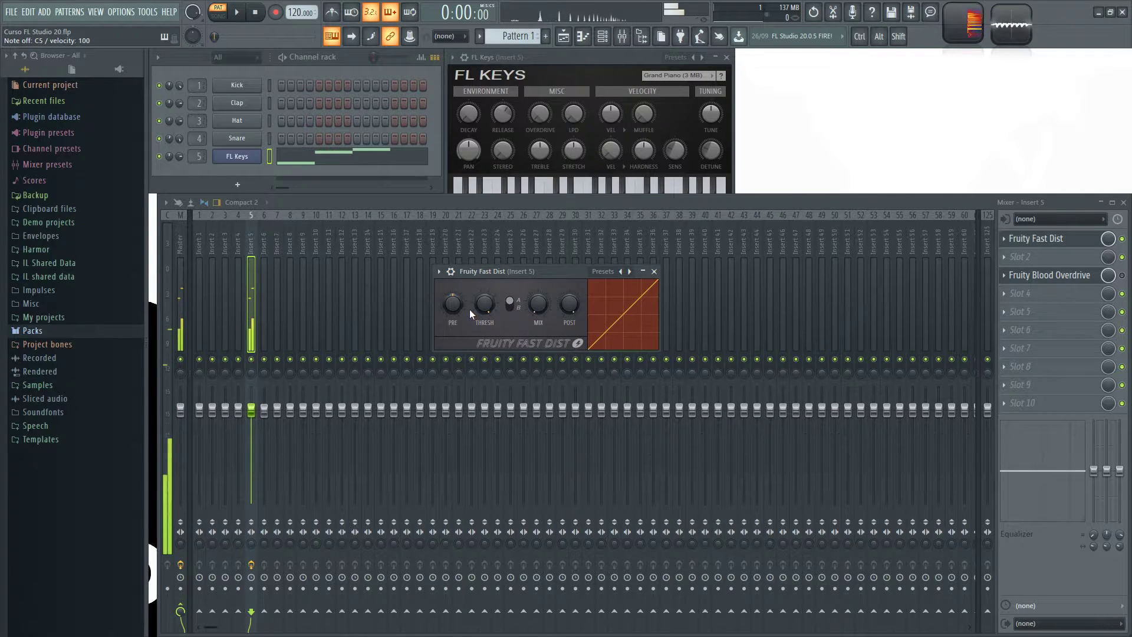
drag(484, 313, 530, 312)
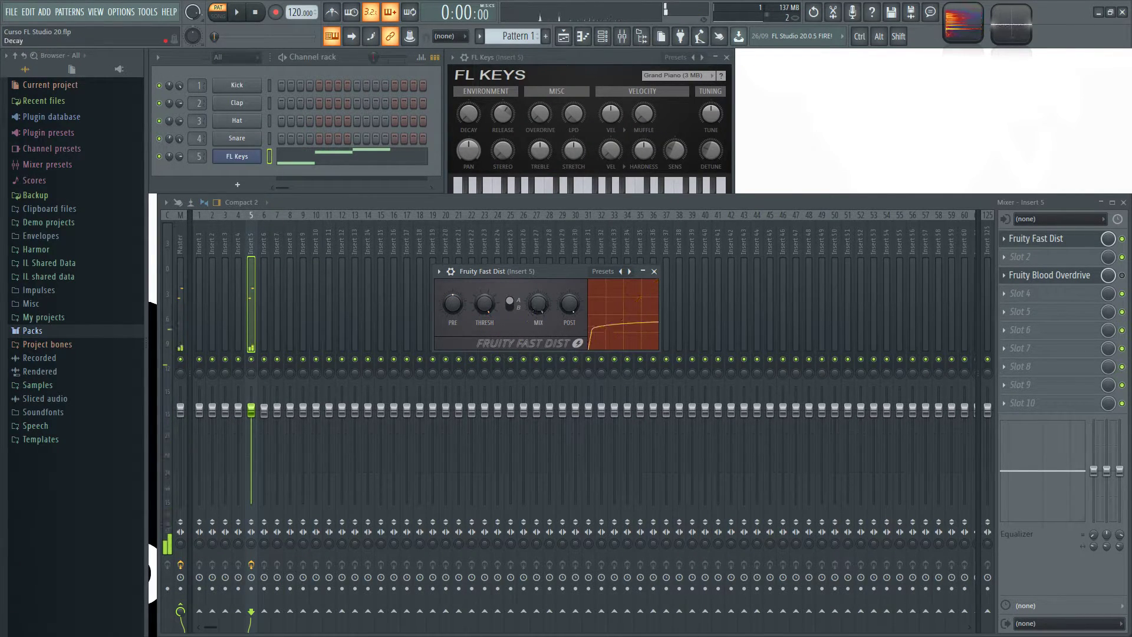
click(510, 305)
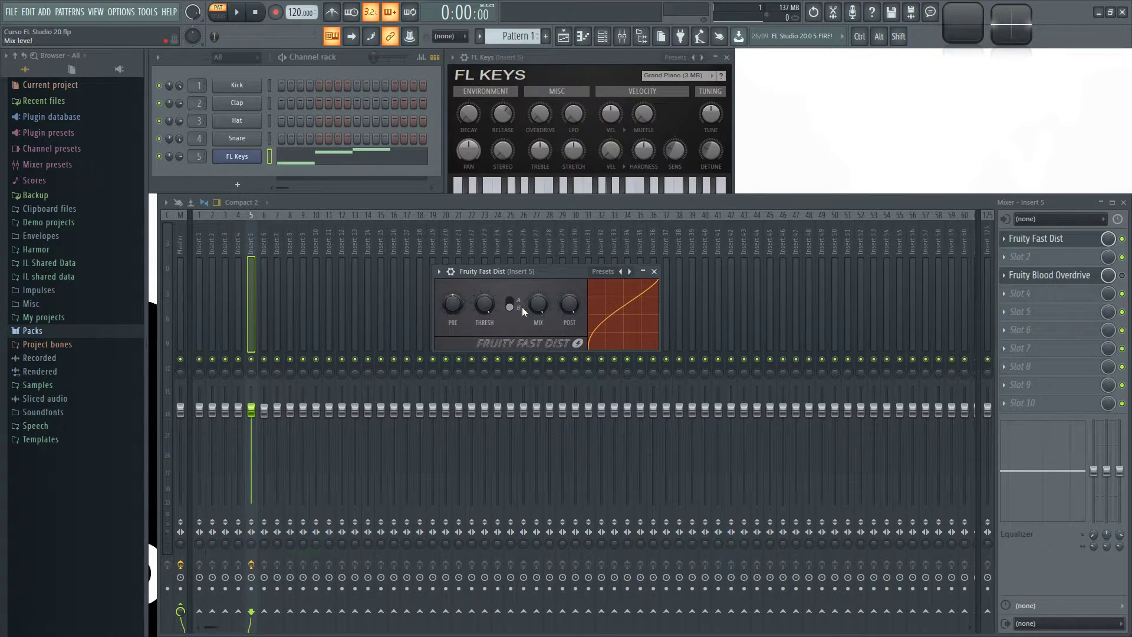
Load the compressor preset in Fruity Fast Dist and play the pattern with it.
drag(587, 276, 597, 281)
right_click(636, 278)
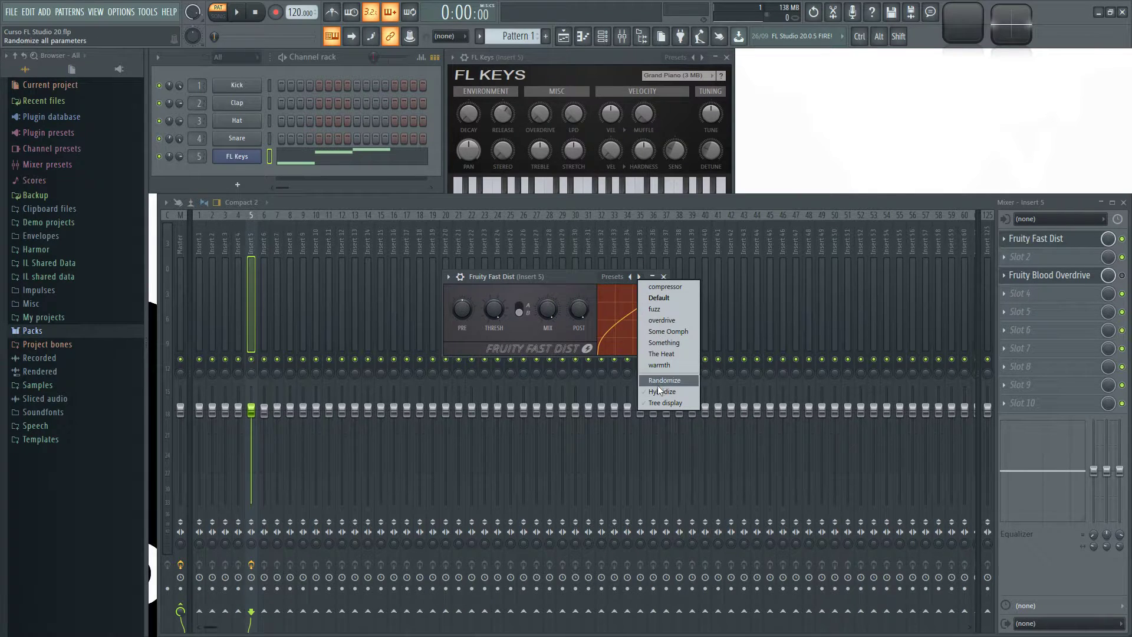
click(666, 287)
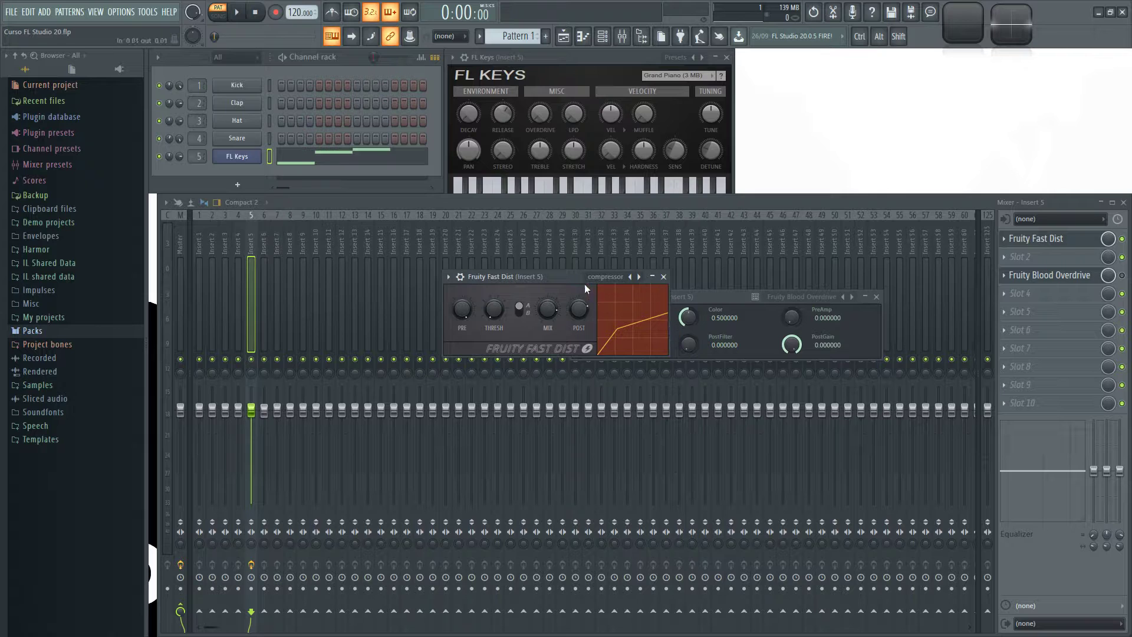
drag(585, 284, 483, 271)
click(534, 265)
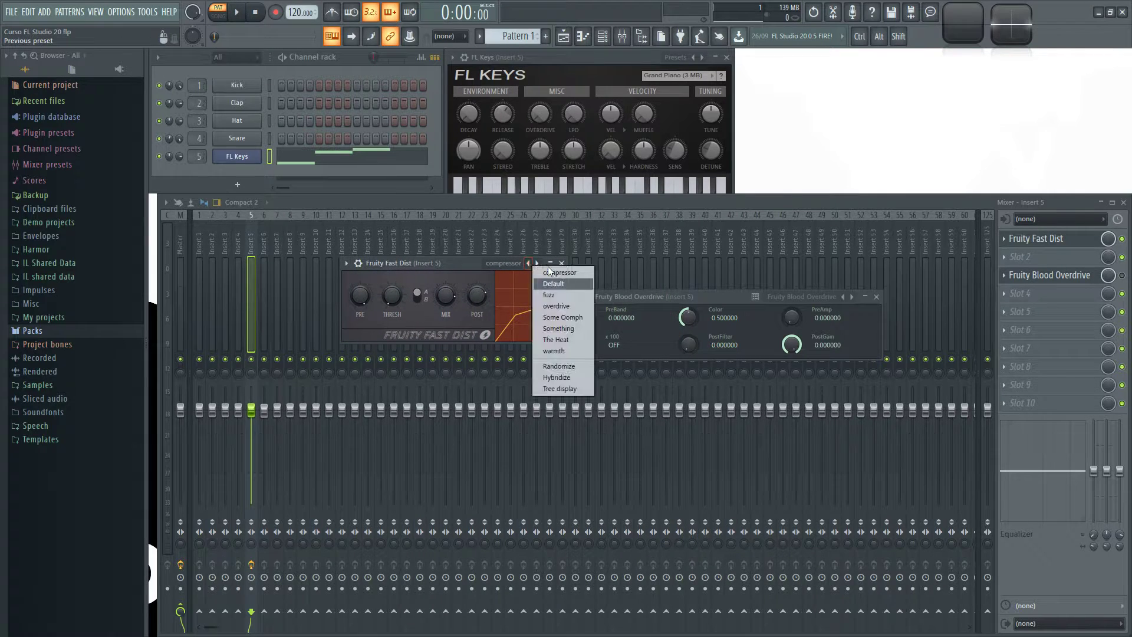
click(558, 273)
key(space)
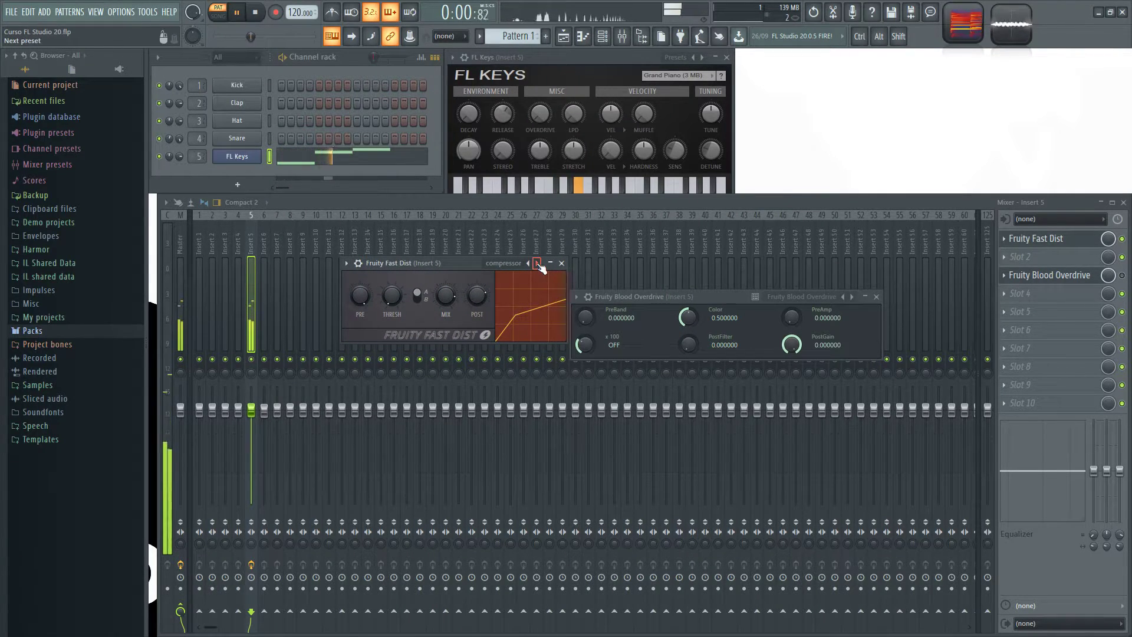
Audition the following Fruity Fast Dist presets from fuzz and overdrive through Something, and stop playback.
click(537, 263)
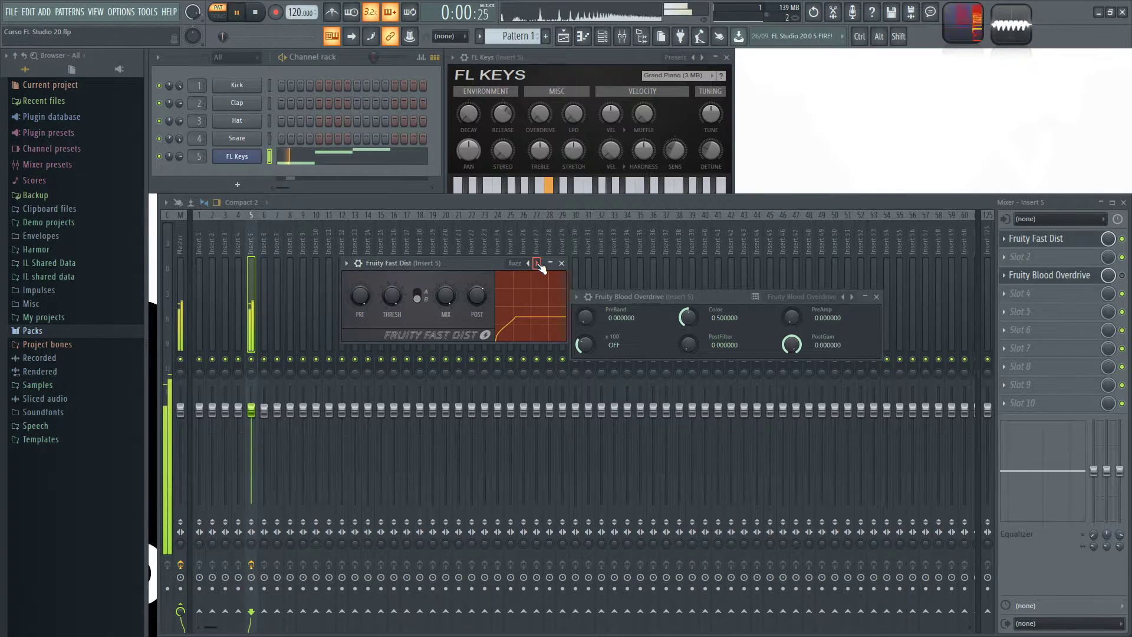
click(537, 263)
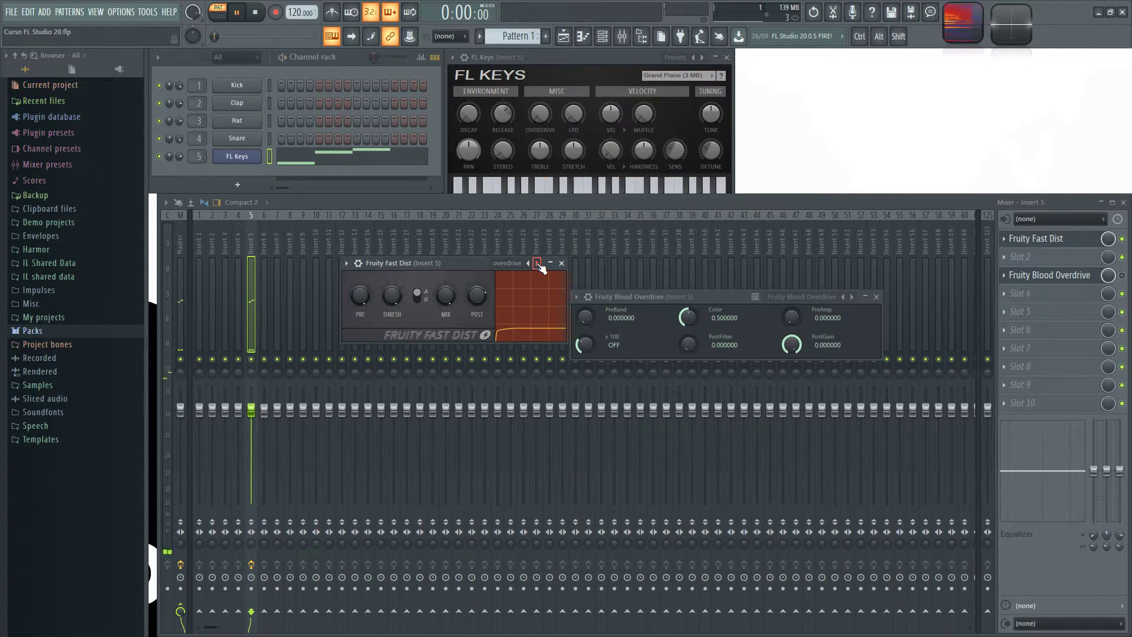
click(537, 264)
click(537, 264)
key(space)
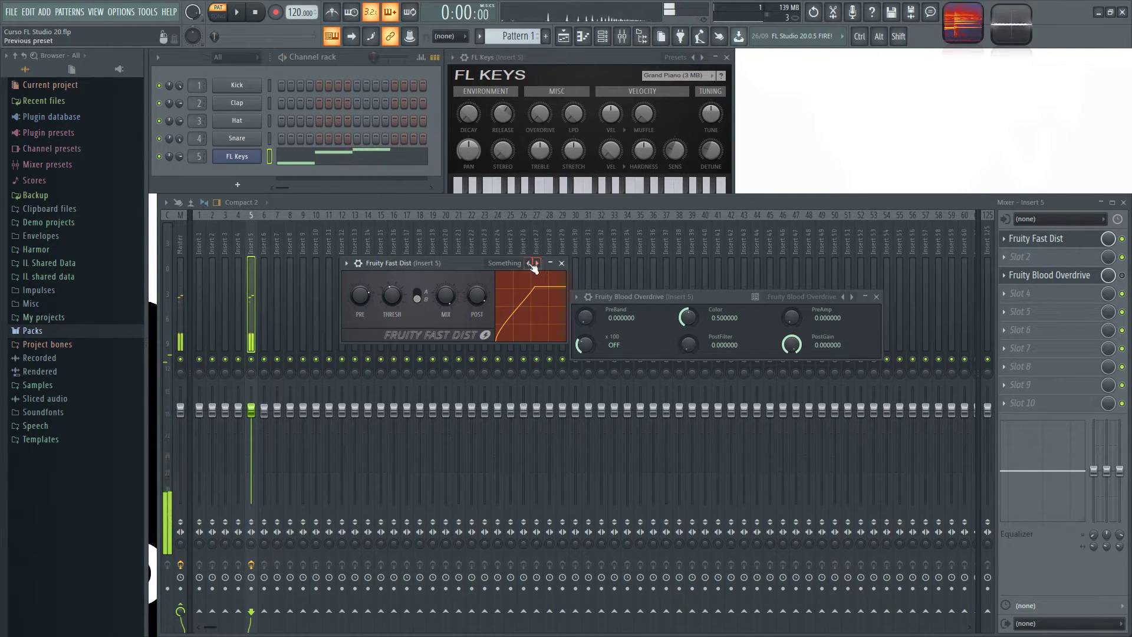
Audition the preset The Heat during playback, advance to warmth, and check the preset list without choosing another.
click(529, 263)
click(537, 263)
click(537, 264)
key(space)
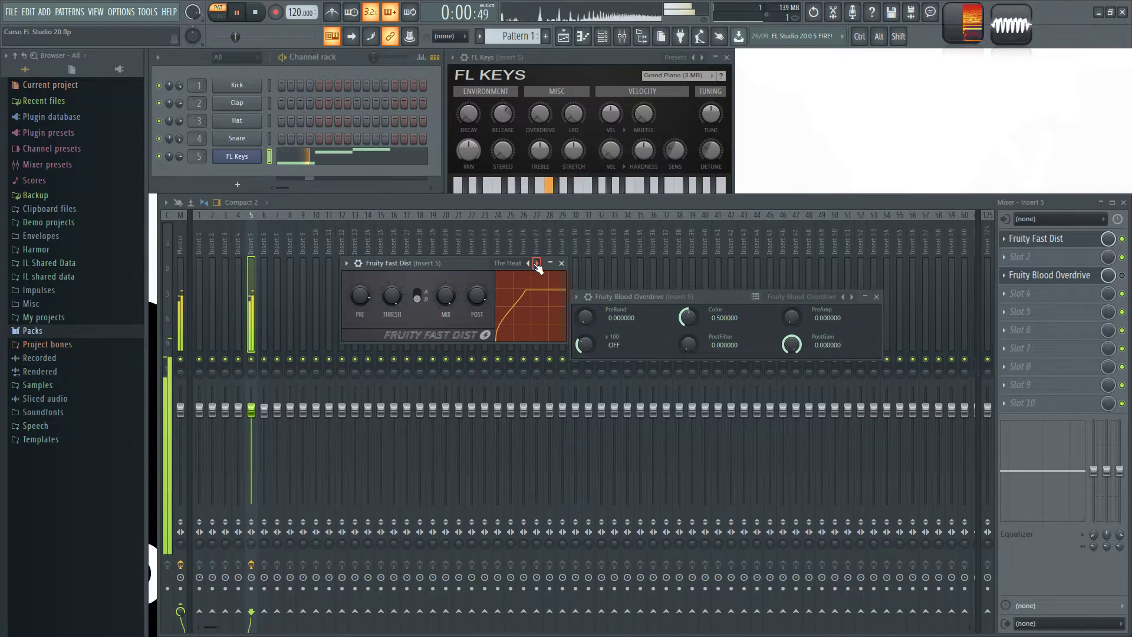
click(537, 264)
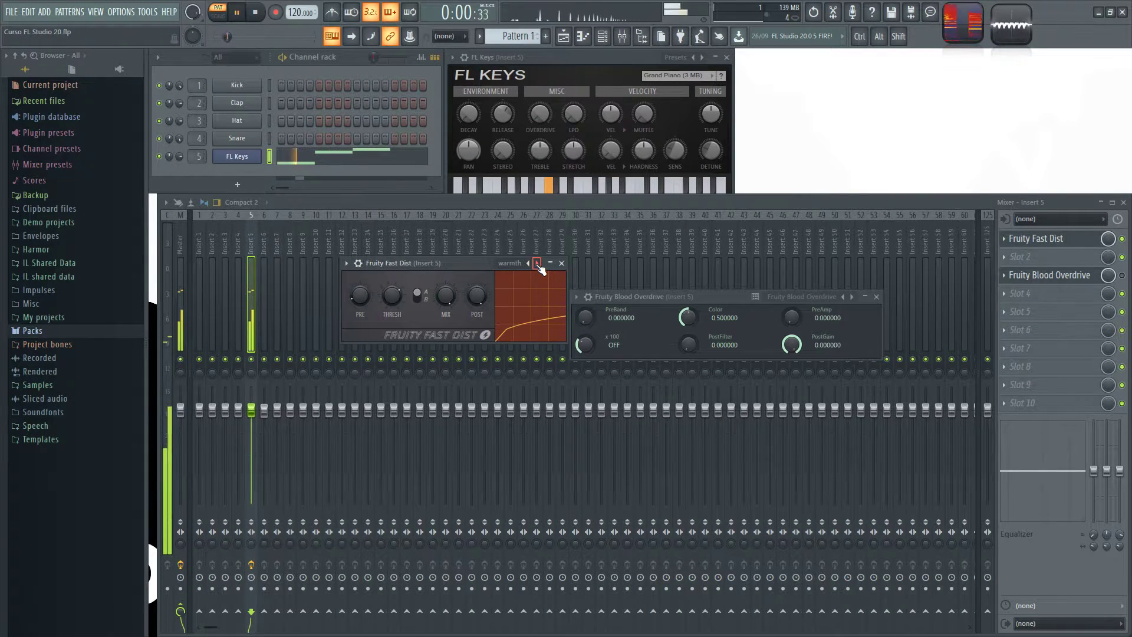
key(space)
right_click(536, 264)
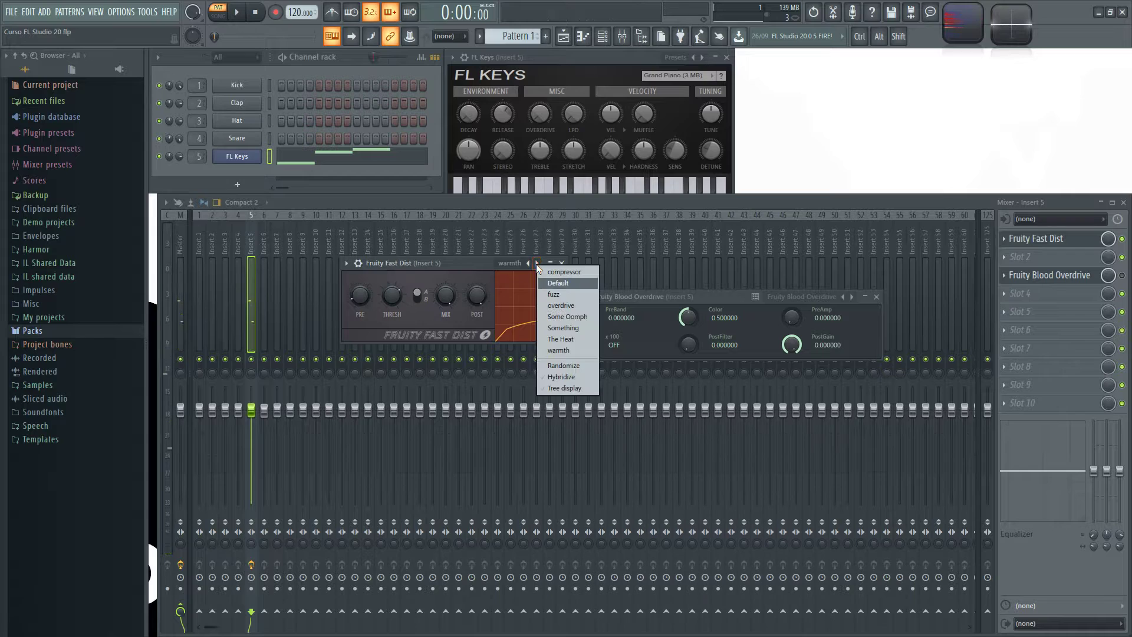
click(466, 266)
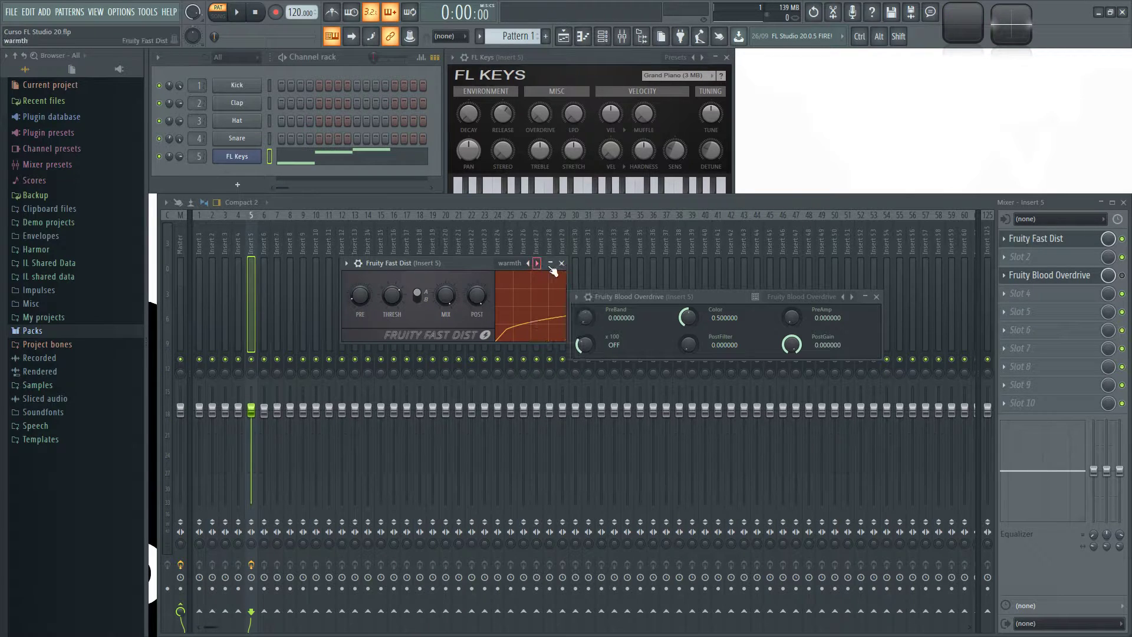
Close and bypass Fruity Fast Dist, and enable Fruity Blood Overdrive on the track with its window open.
click(561, 263)
drag(695, 295, 573, 295)
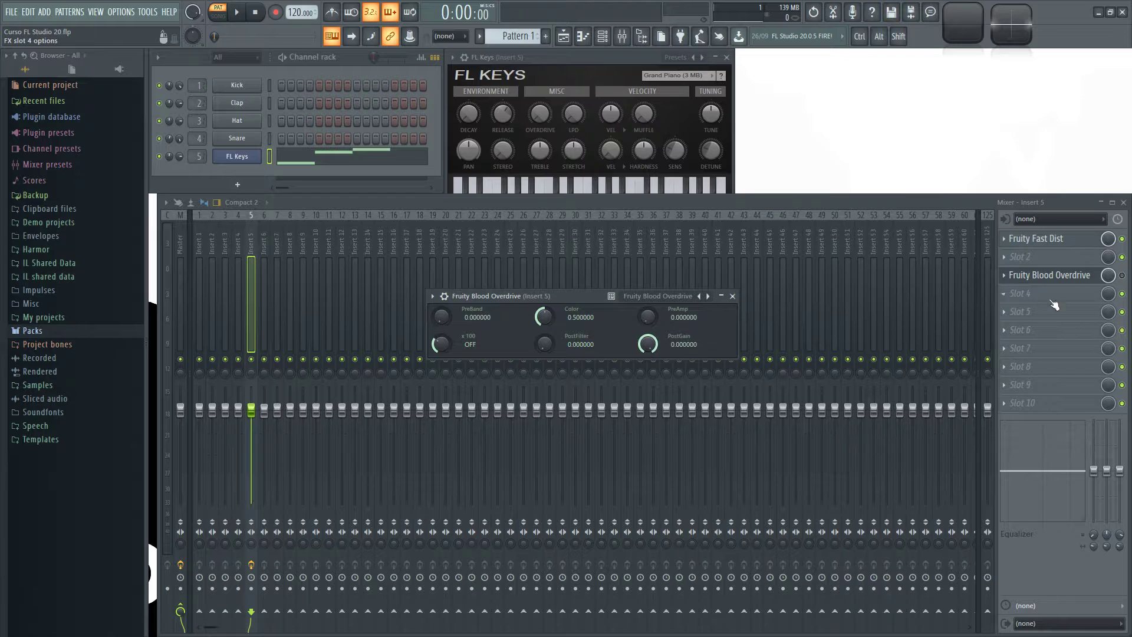
click(1122, 276)
click(1121, 238)
right_click(1049, 275)
click(1049, 275)
click(1055, 275)
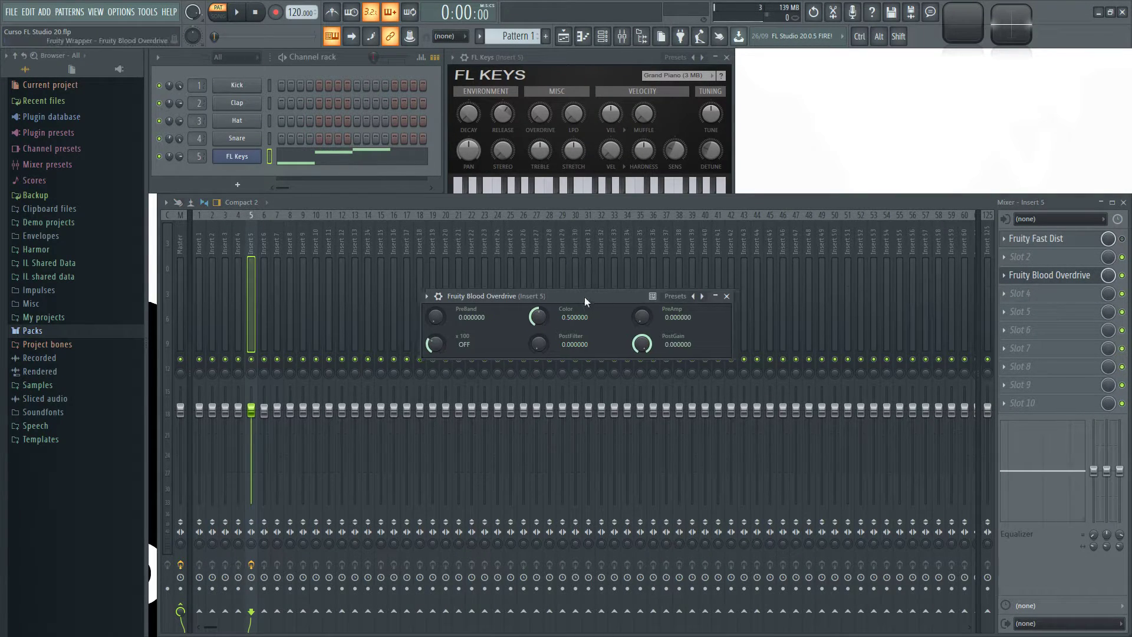
drag(589, 296, 565, 285)
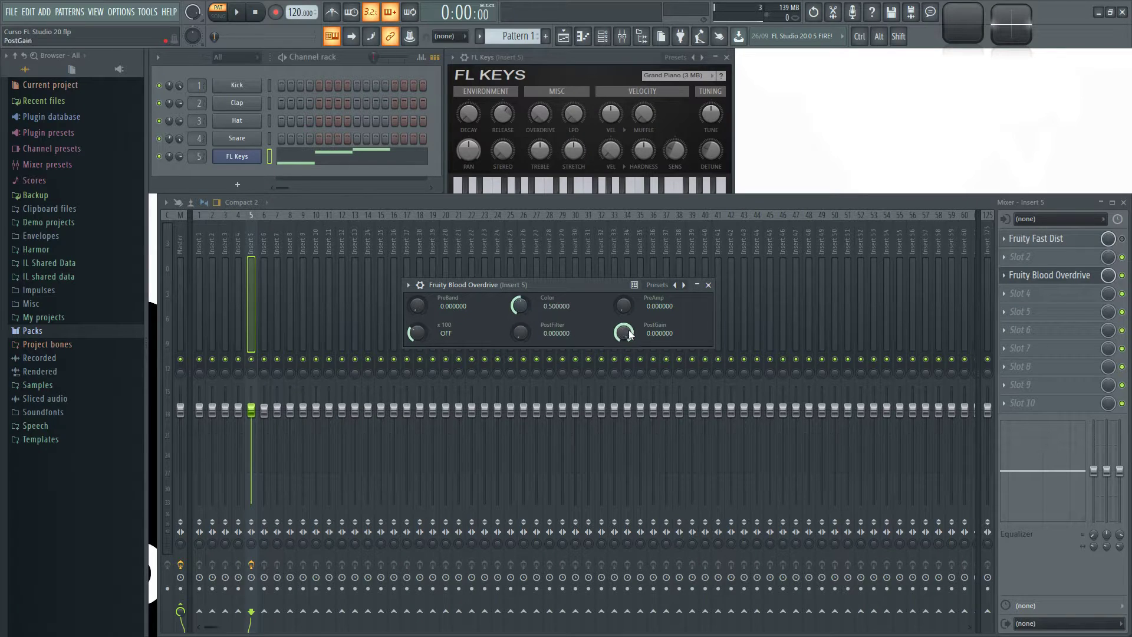
Play the pattern while lowering the overdrive's PostGain to about -0.97, and return it to 0.
drag(623, 333, 626, 340)
click(623, 333)
key(space)
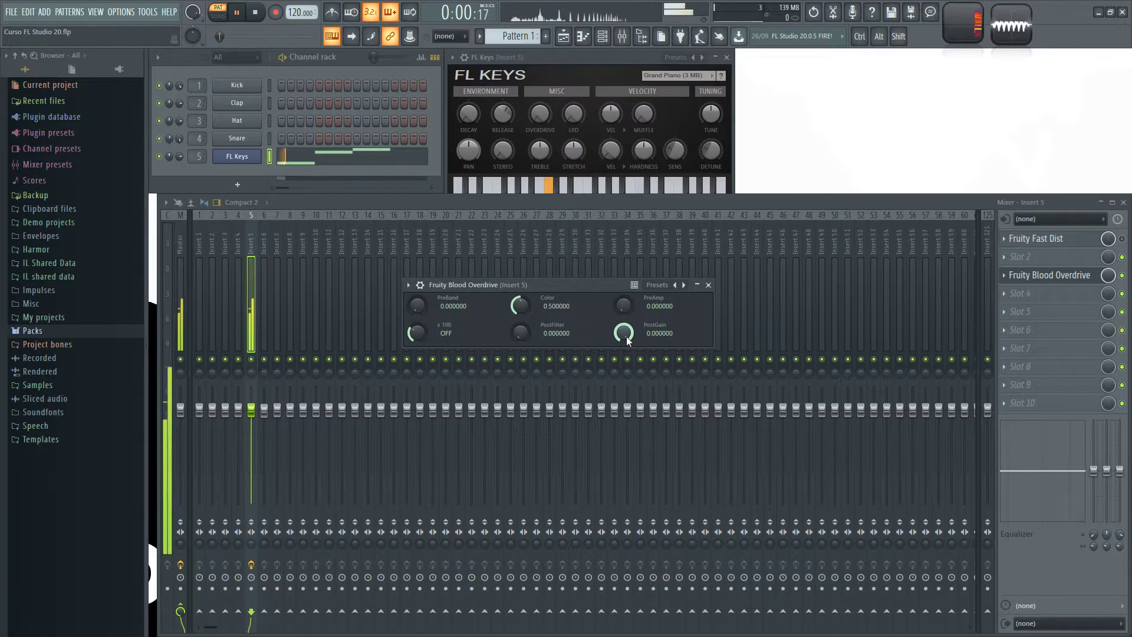
drag(626, 334, 626, 340)
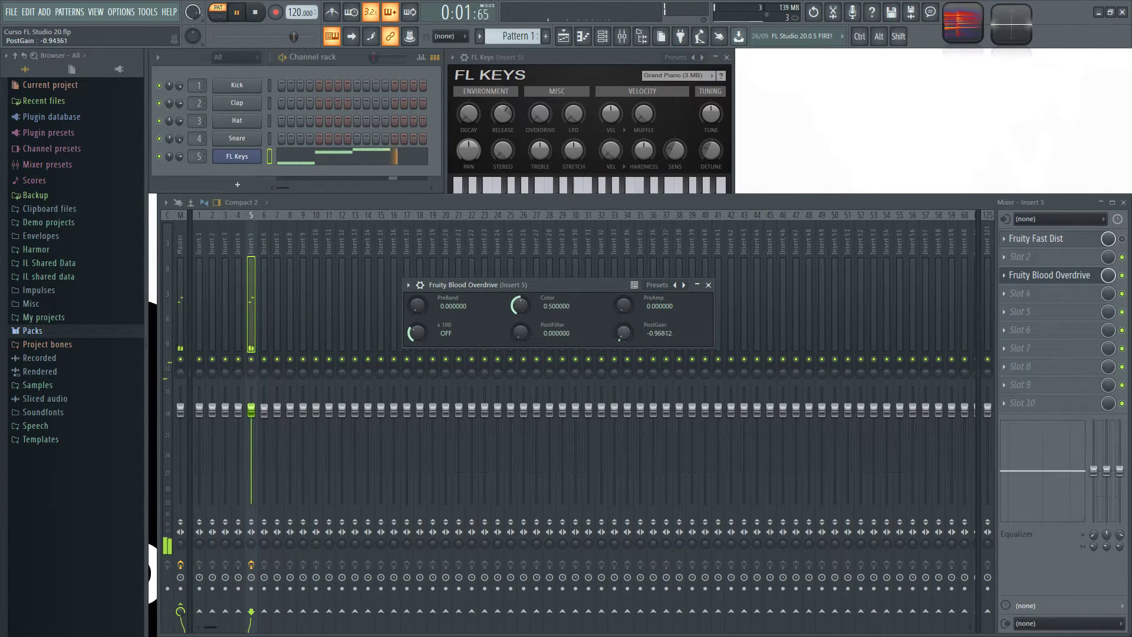
click(626, 335)
key(space)
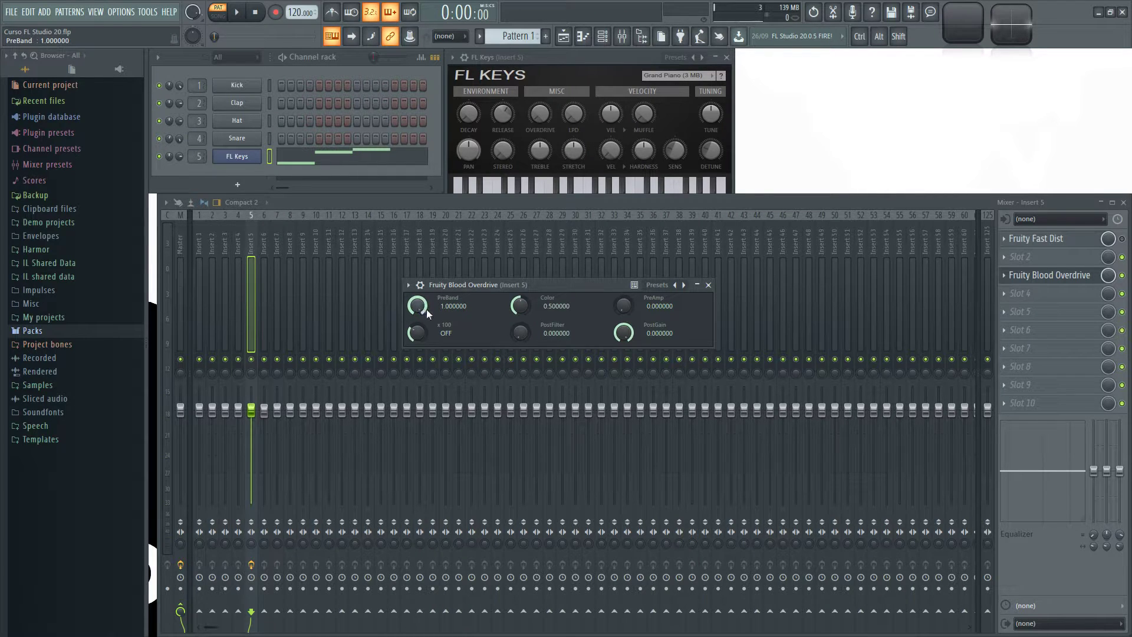
Compare the pattern's playback with the overdrive's PreBand at 0 and at 1.
key(space)
drag(417, 305, 418, 312)
key(space)
drag(416, 310, 416, 307)
key(space)
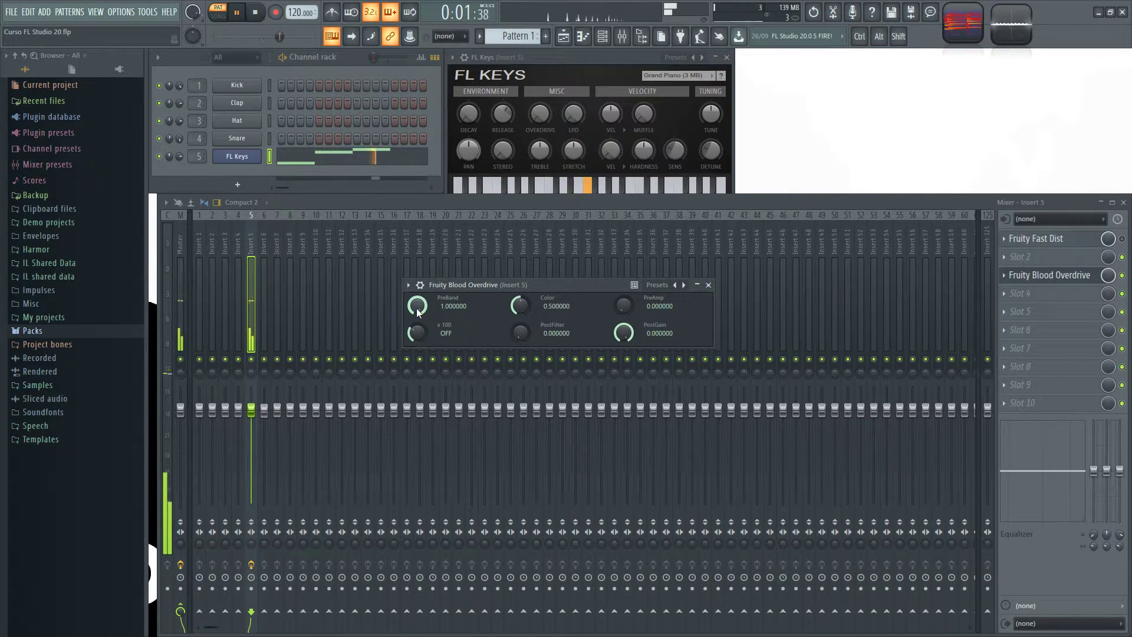
key(space)
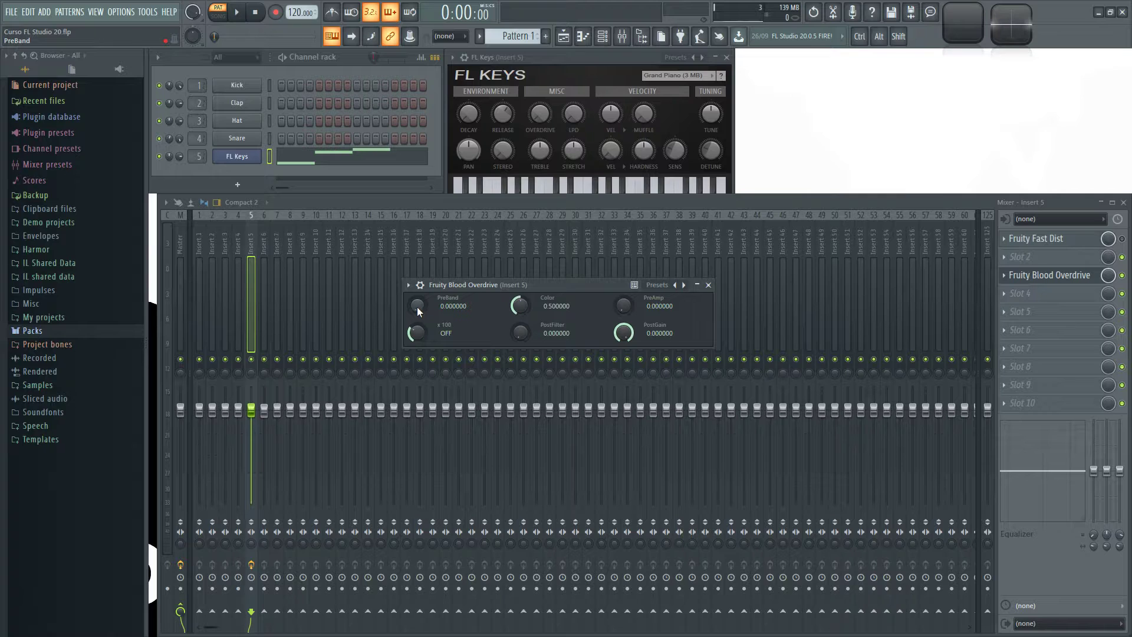
Raise PreBand to 1, play the pattern, and lower PreBand to about 0.245 before stopping playback.
drag(418, 305, 417, 308)
key(space)
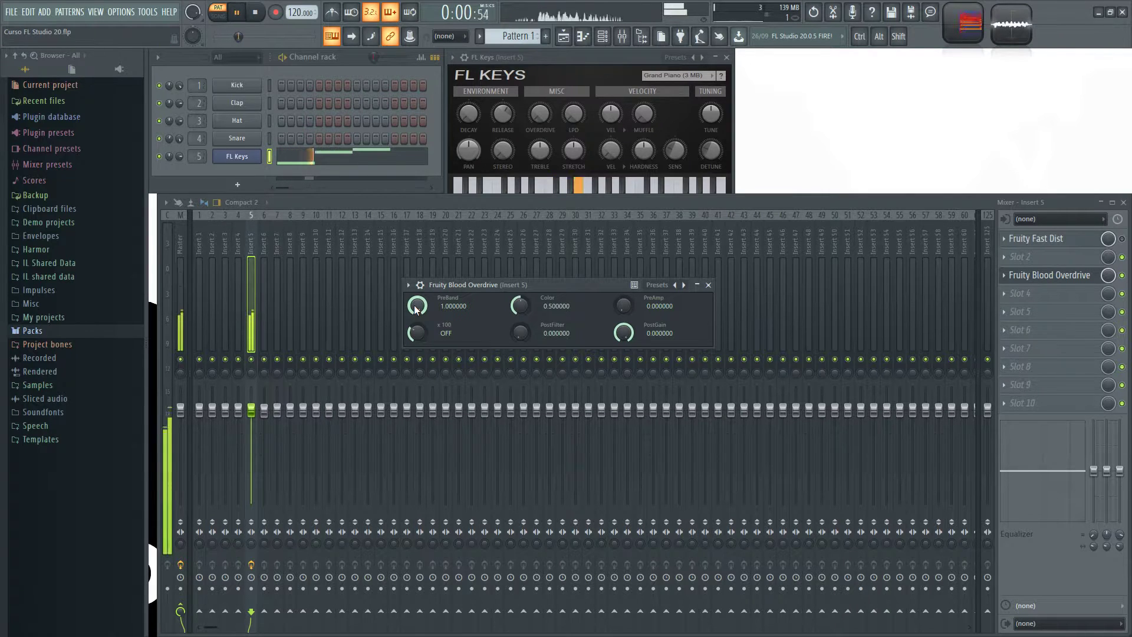
drag(416, 305, 415, 331)
key(space)
Show the enlarged Wave Candy spectrogram and compare PreBand at 0 and 1 on it, leaving PreBand at 0.
click(957, 12)
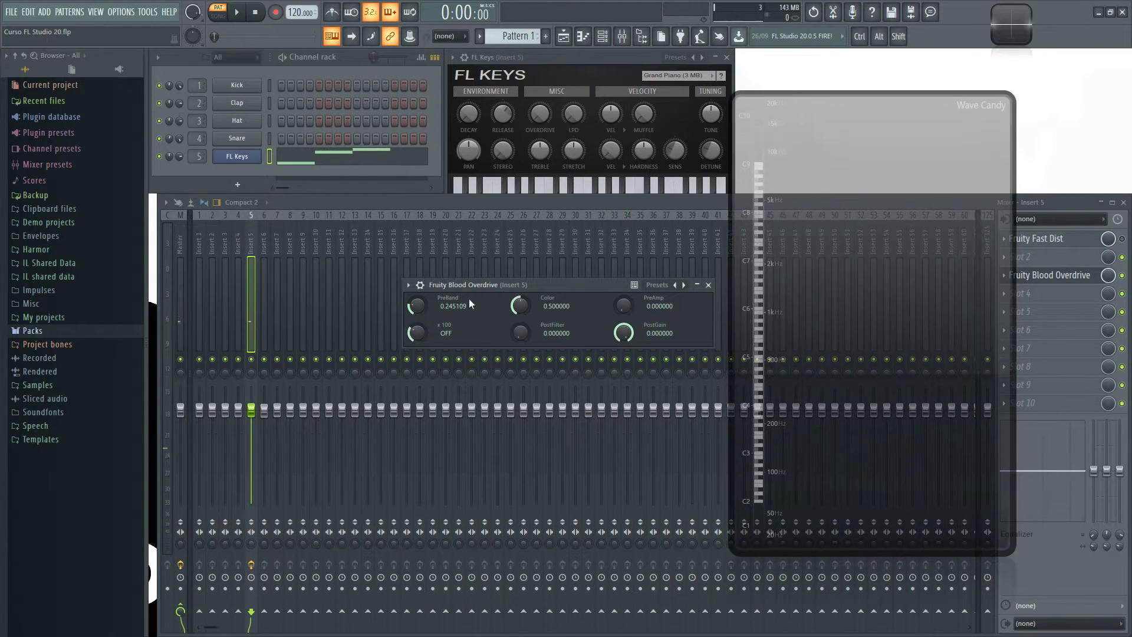
alt+click(415, 307)
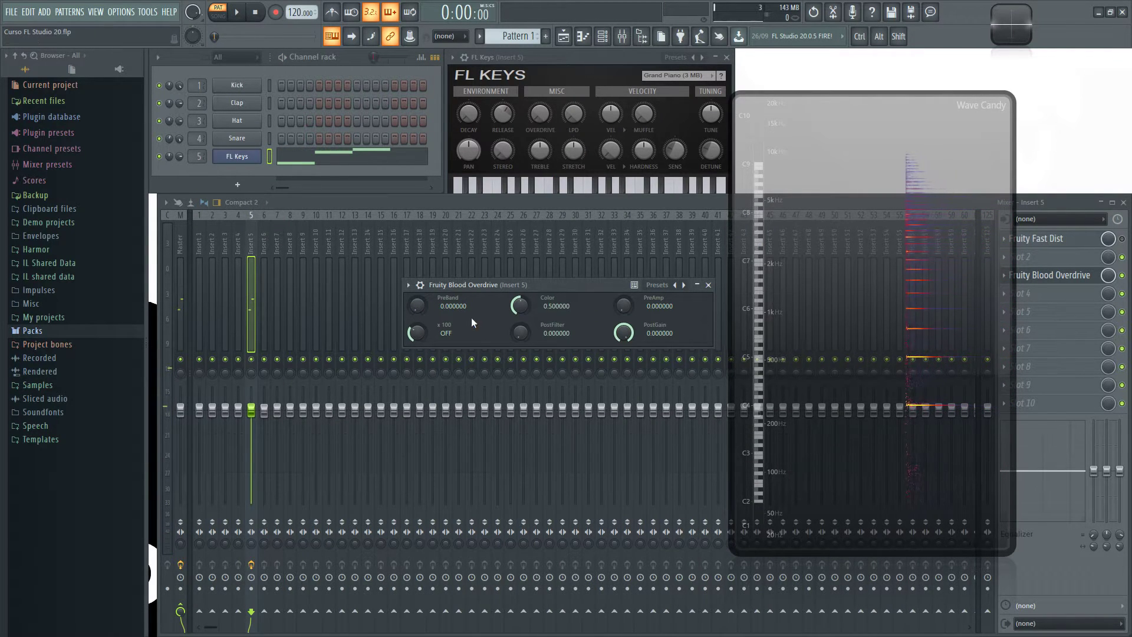
drag(420, 308, 419, 277)
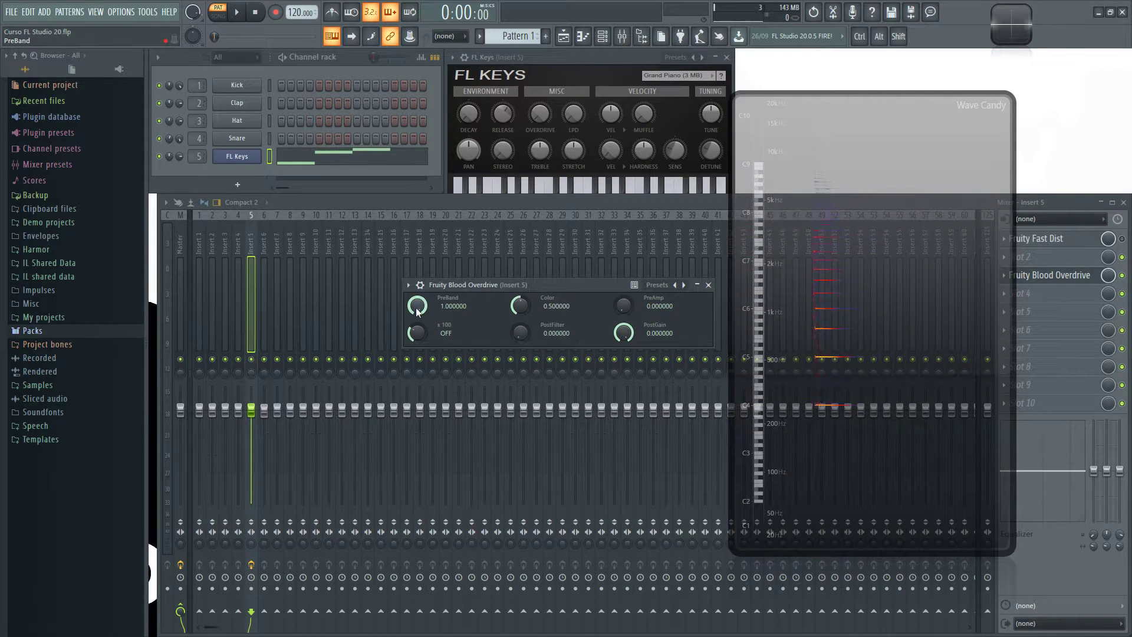
drag(417, 304, 415, 306)
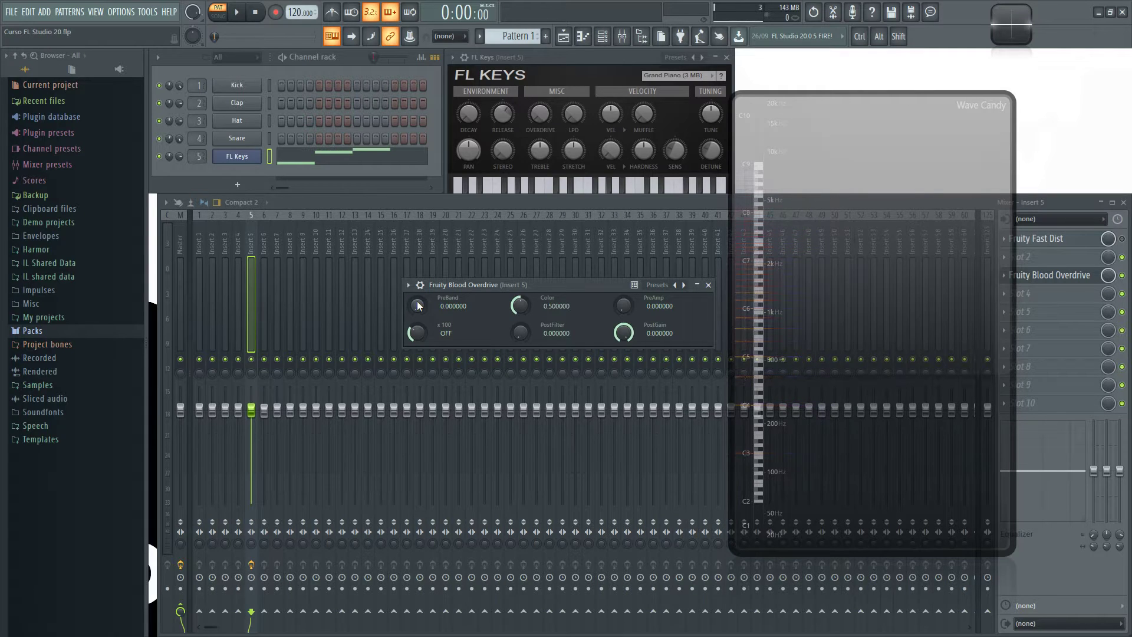
drag(543, 287, 497, 286)
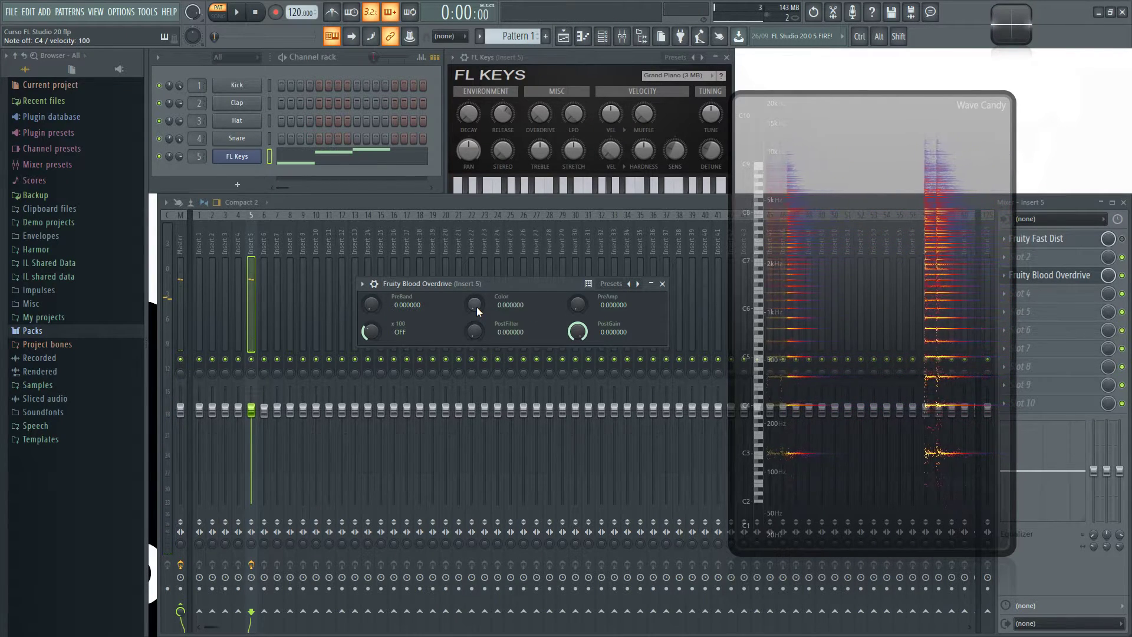
Play notes and compare the overdrive's Color at about 0.89, 0 and 0.5 on the spectrogram, leaving it at about 0.26.
drag(477, 306, 477, 253)
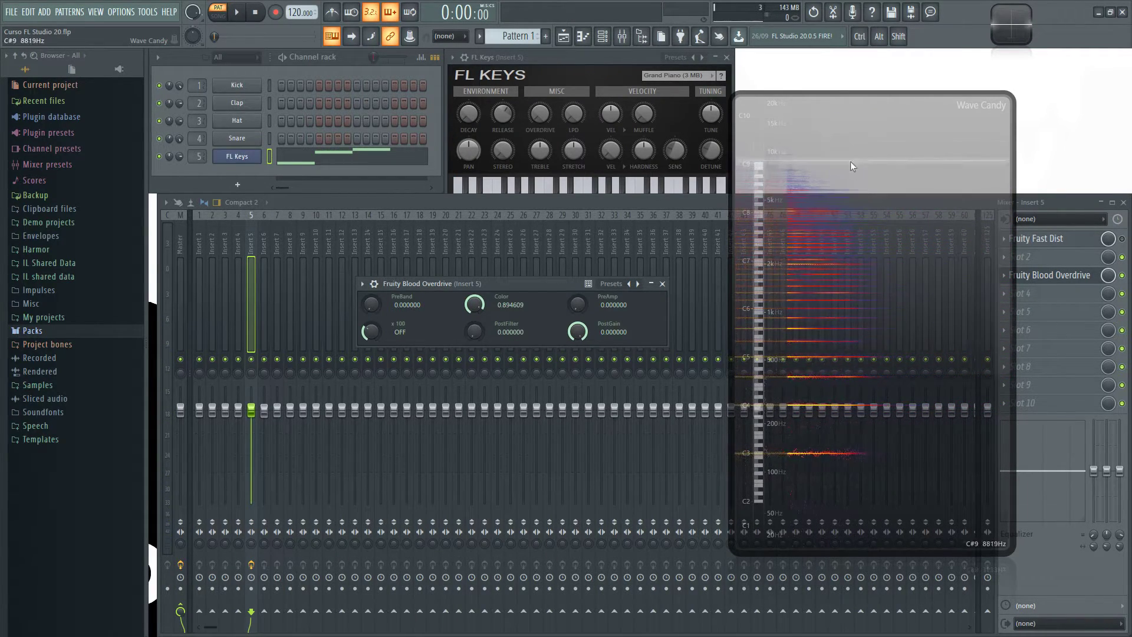
drag(479, 303, 480, 295)
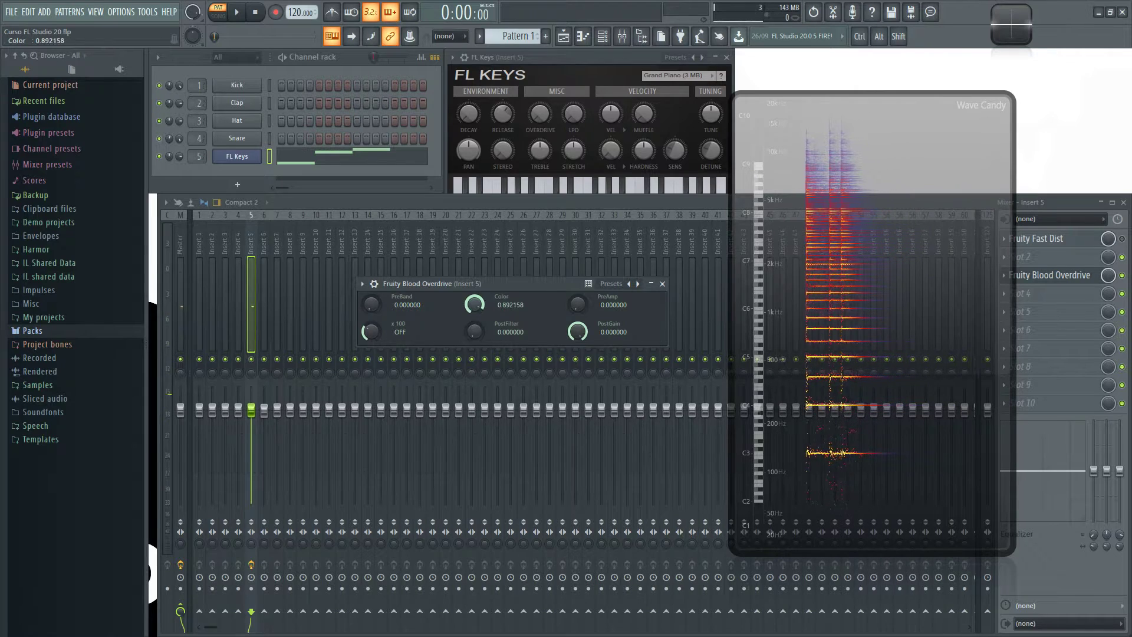
drag(474, 304, 474, 330)
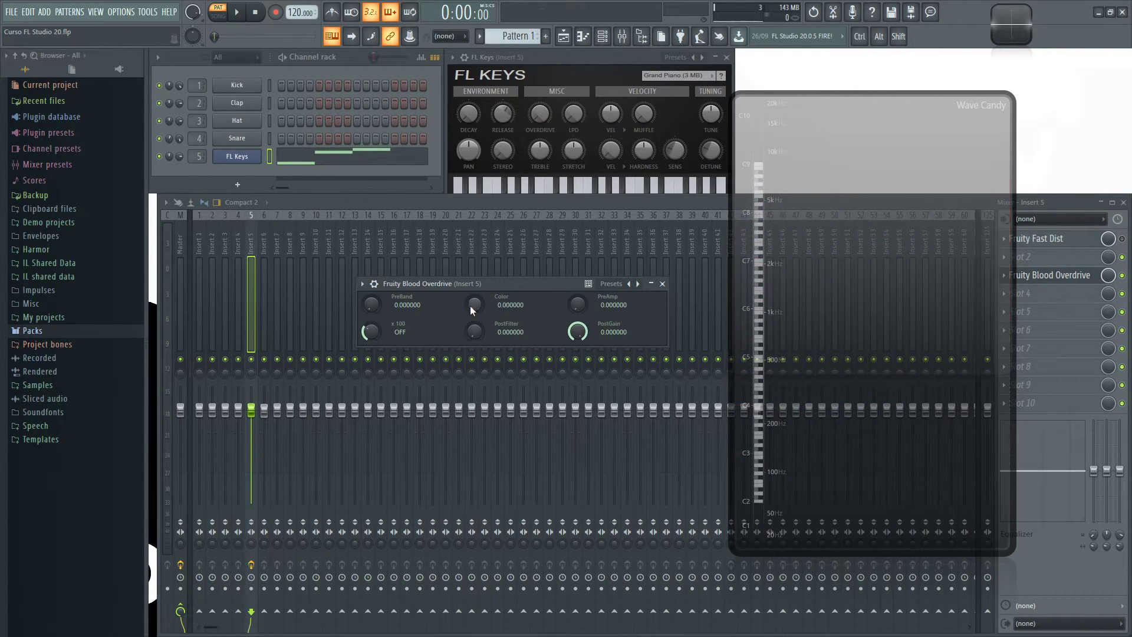
drag(473, 304, 474, 272)
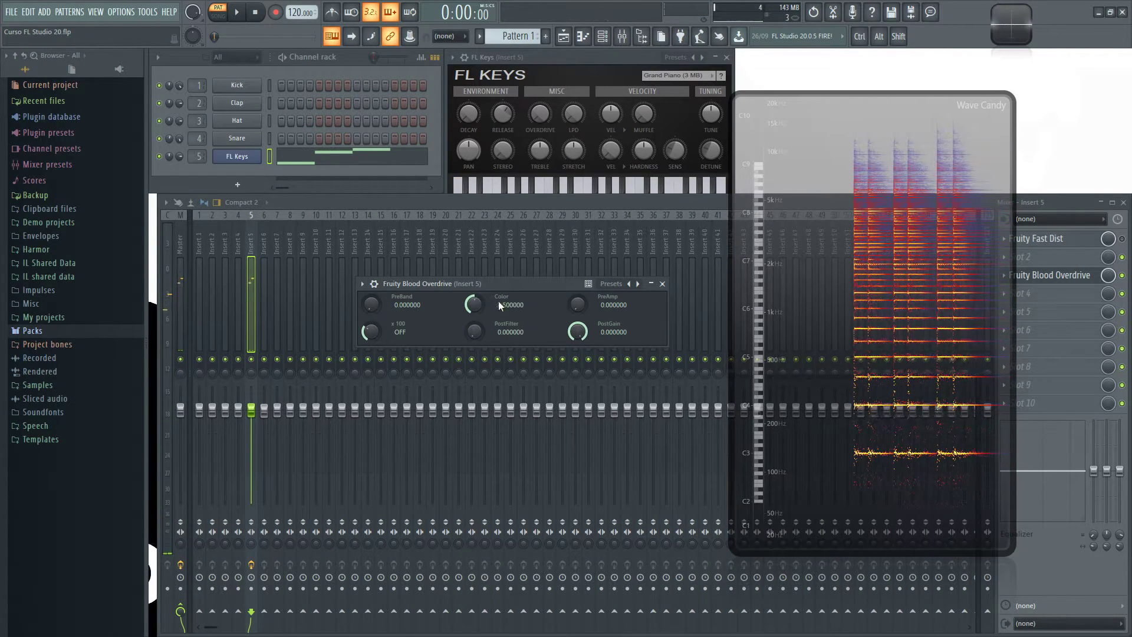
drag(500, 300, 499, 321)
Play notes while raising PreAmp to 1 and lowering PostGain to about -0.57, and return Color to 0.
mouse_move(592, 303)
mouse_down()
mouse_move(592, 290)
mouse_move(596, 306)
mouse_up()
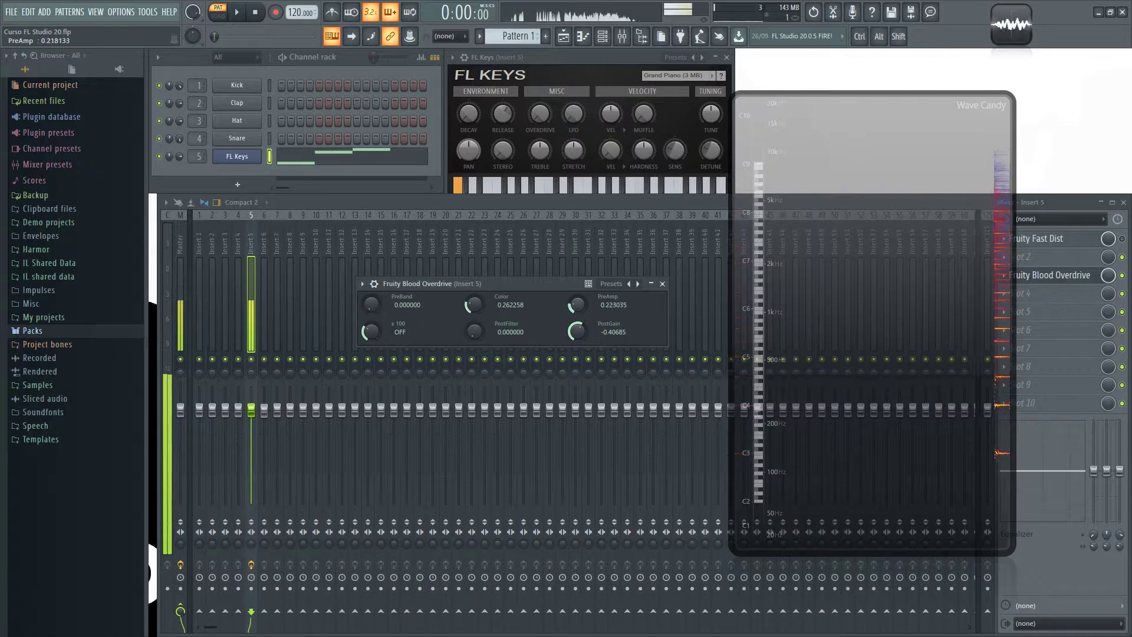
drag(577, 331, 584, 305)
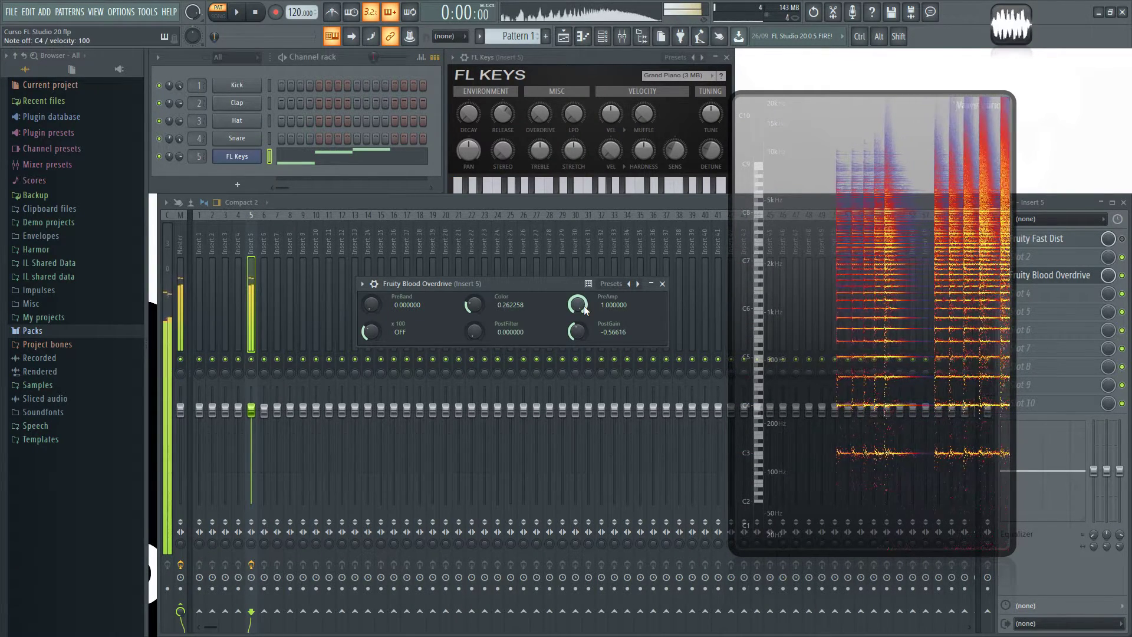
drag(474, 304, 473, 330)
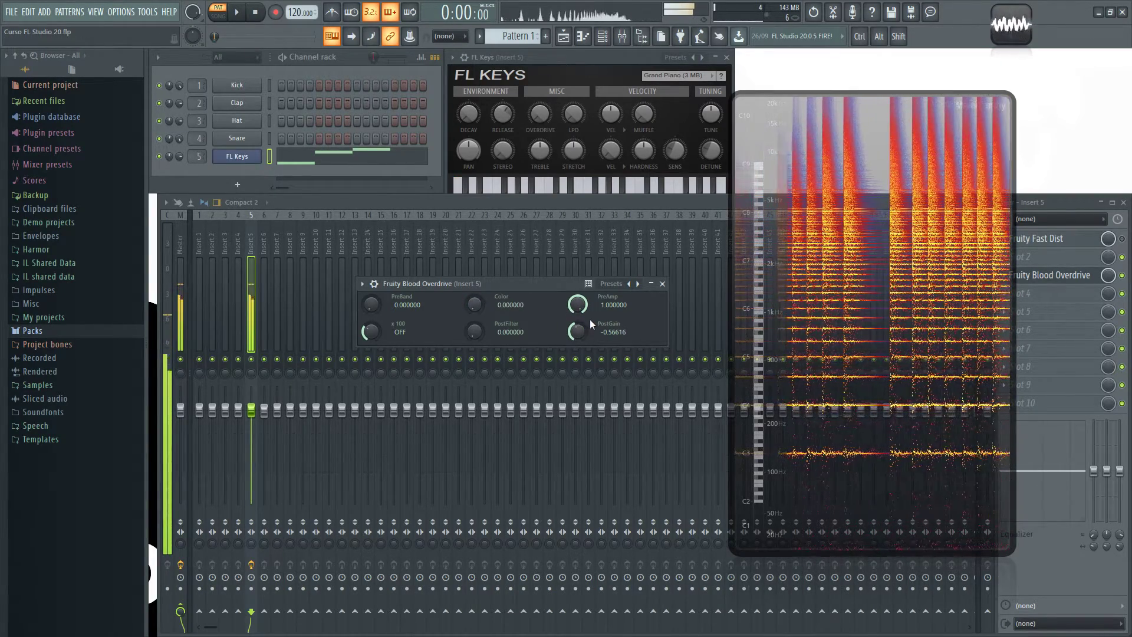
Turn x 100 on and play notes while varying PreAmp and PostGain, ending with PreAmp at 1 and PostGain at about -0.91.
mouse_move(582, 306)
mouse_down()
mouse_move(581, 333)
mouse_move(578, 312)
mouse_up()
drag(395, 329, 395, 313)
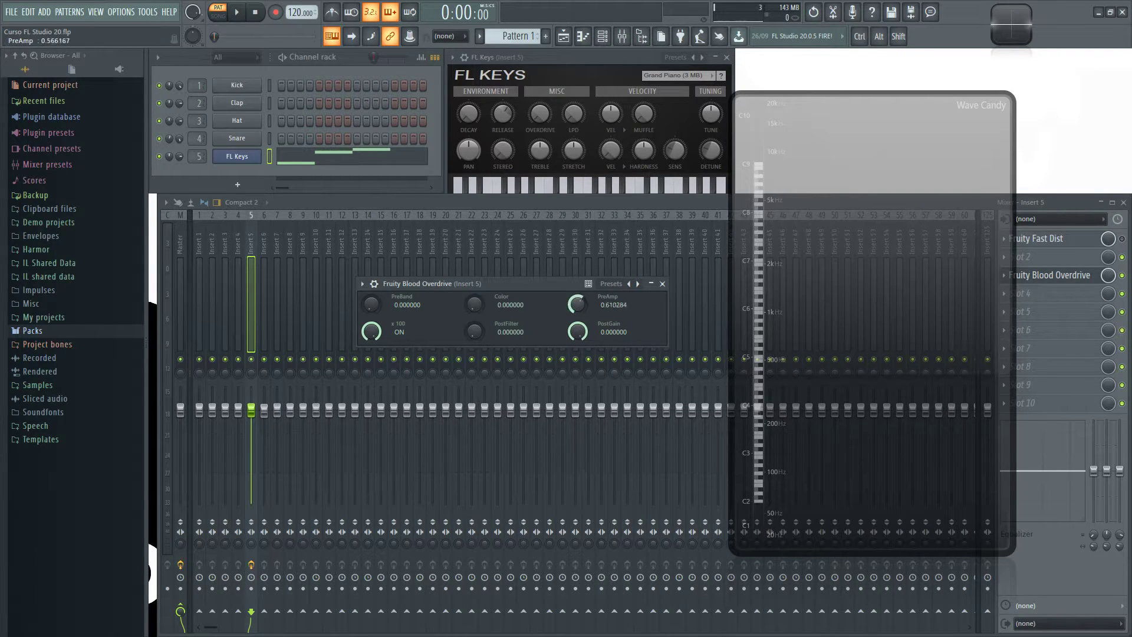
drag(577, 334, 575, 306)
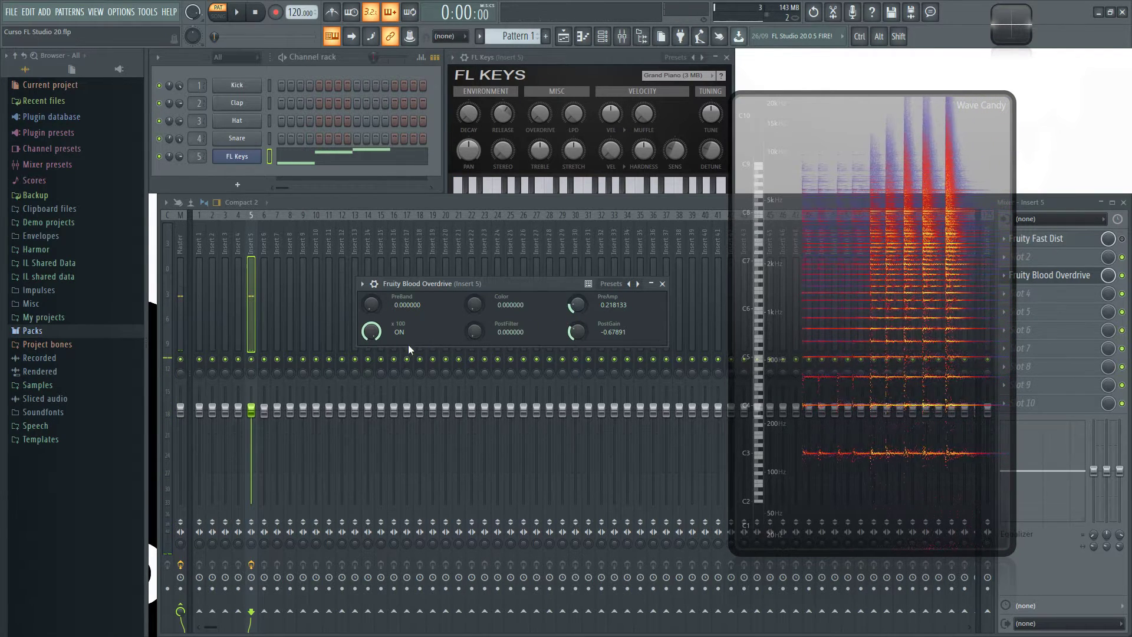
drag(577, 331, 577, 337)
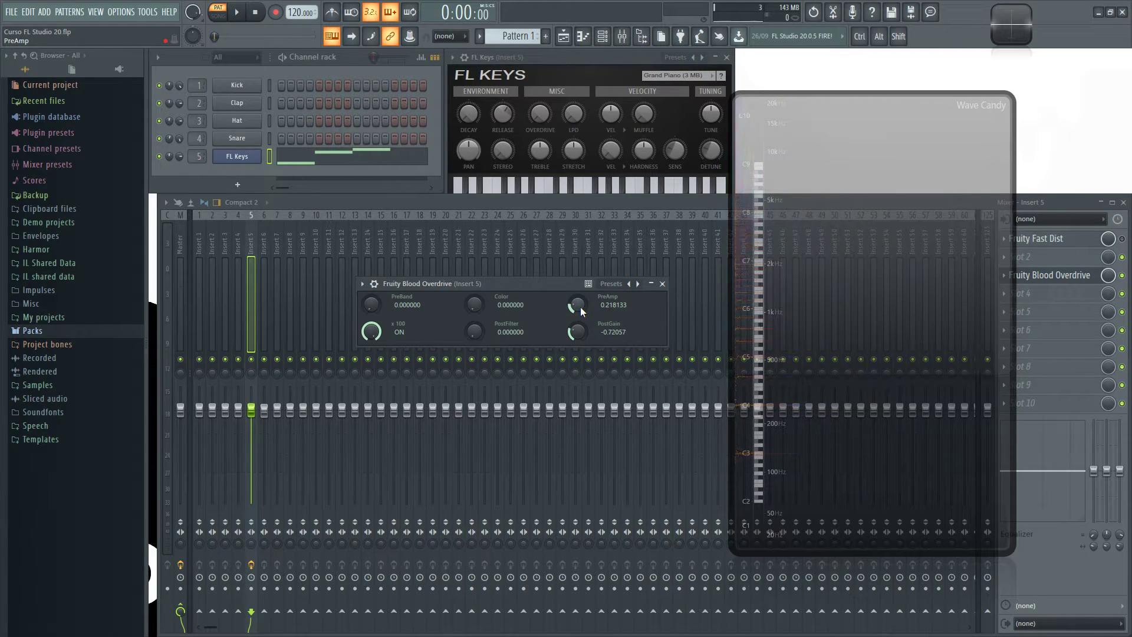
mouse_move(576, 304)
mouse_down()
mouse_move(577, 294)
mouse_move(577, 341)
mouse_move(579, 295)
mouse_up()
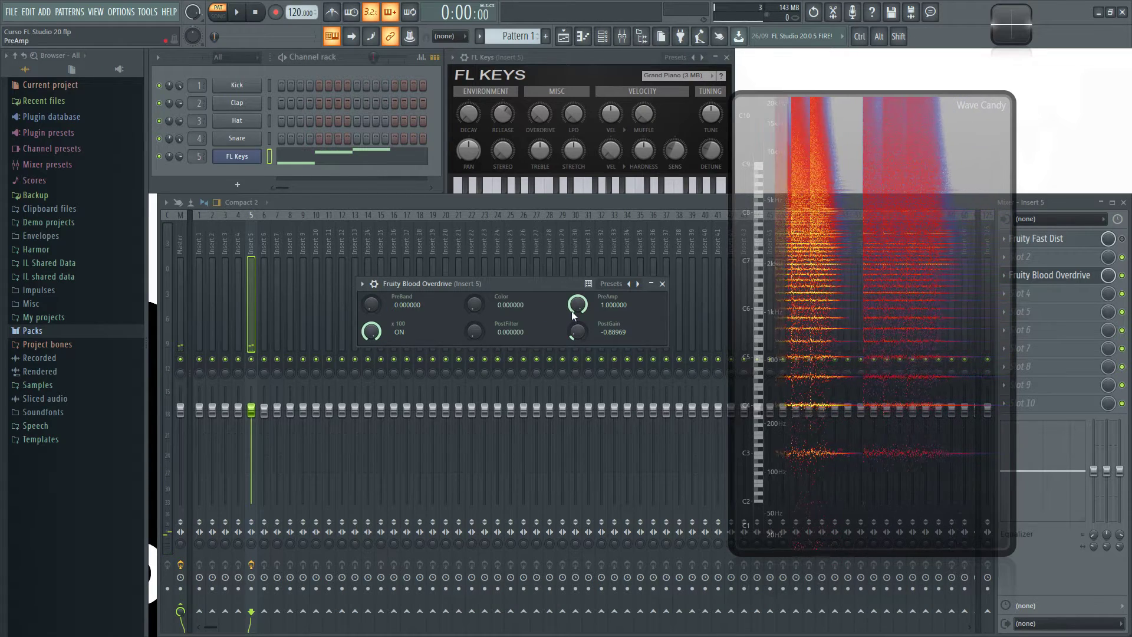
drag(577, 331, 577, 333)
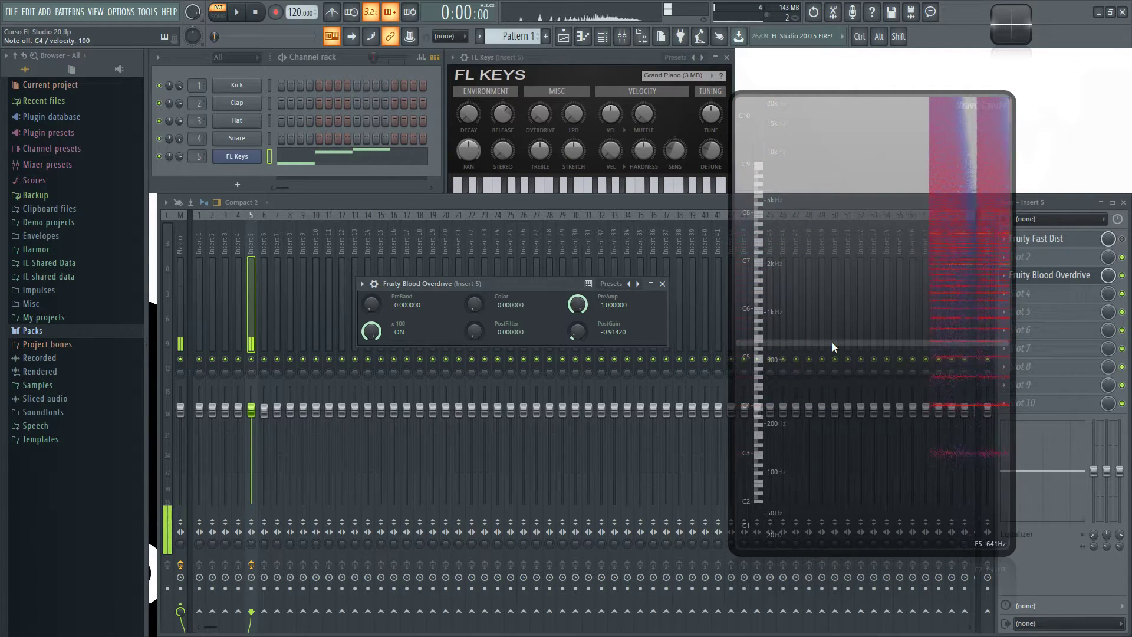
Play notes while varying Color and PreBand, leaving Color at 0.5 and PreBand at 0.
drag(474, 304, 474, 271)
drag(371, 304, 366, 333)
drag(474, 304, 475, 315)
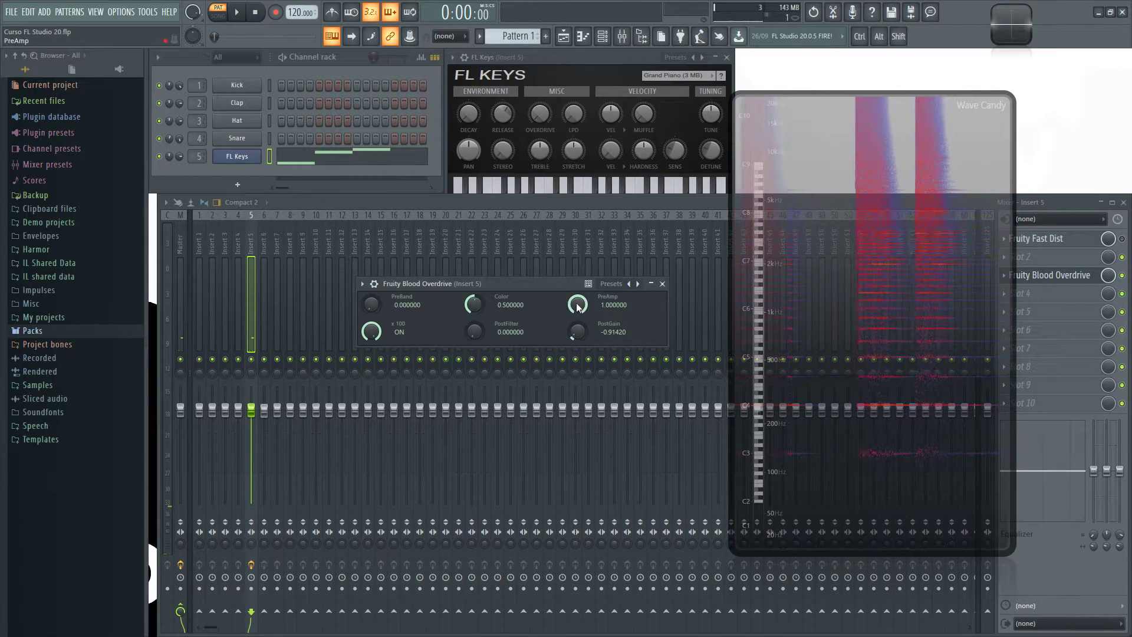
Turn x 100 off and play notes with Color at about 0.78, adjusting PreAmp to about 0.87 and PostGain to about -0.57.
drag(577, 305, 577, 324)
drag(371, 331, 371, 347)
drag(577, 331, 571, 321)
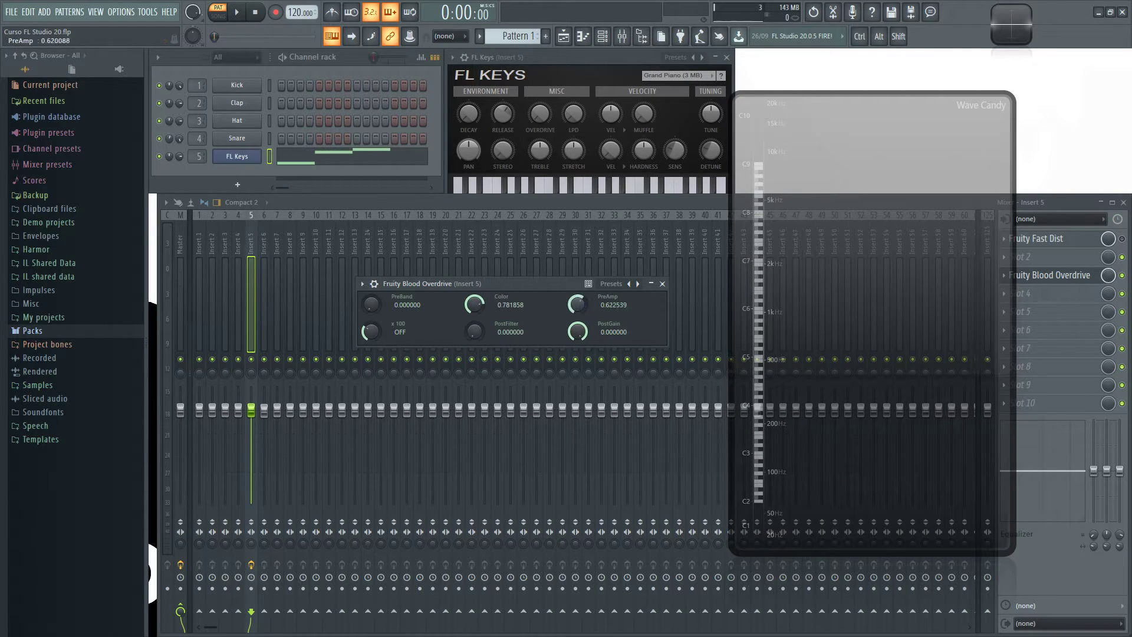
scroll(573, 338, down, 4)
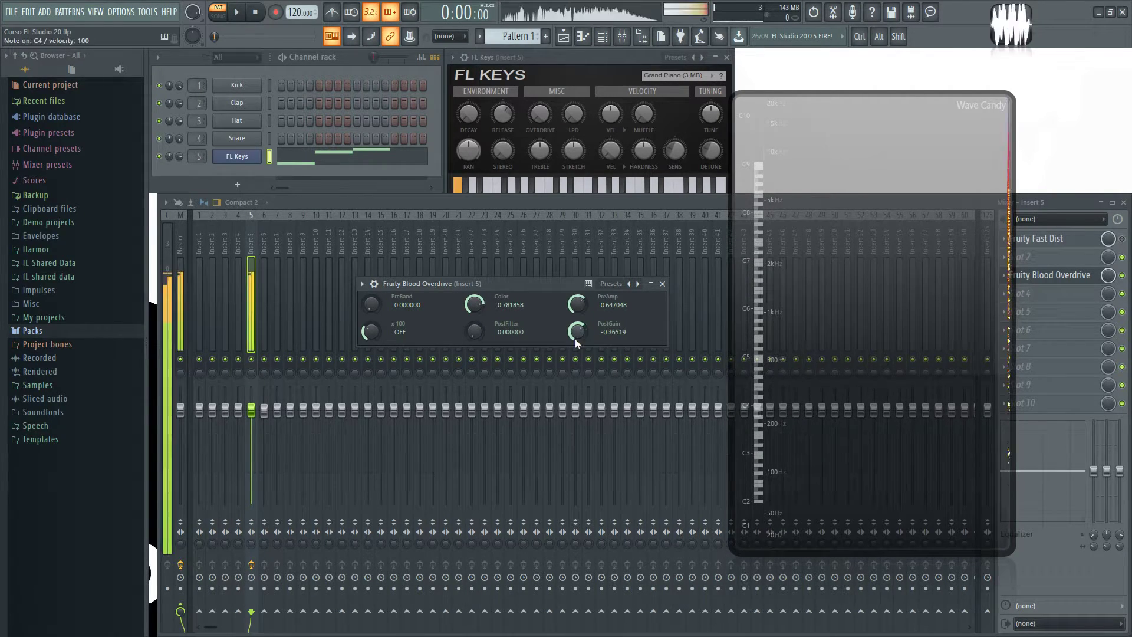
scroll(581, 331, down, 2)
scroll(581, 309, up, 4)
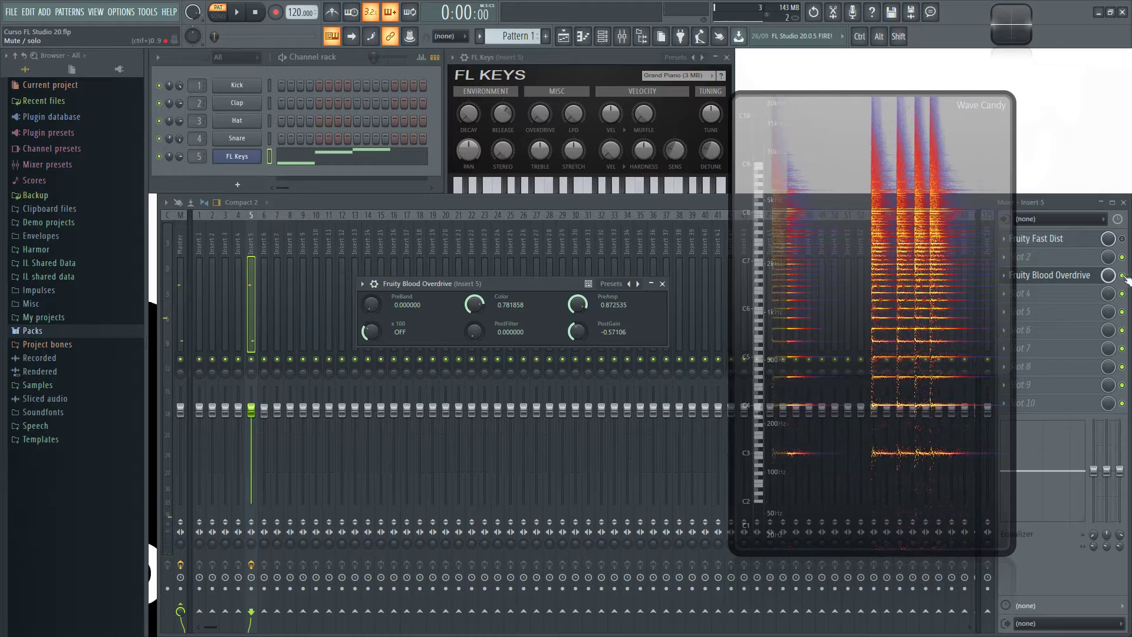
Close the overdrive's window, compare the notes with the effect bypassed and enabled, and reopen the window.
click(662, 283)
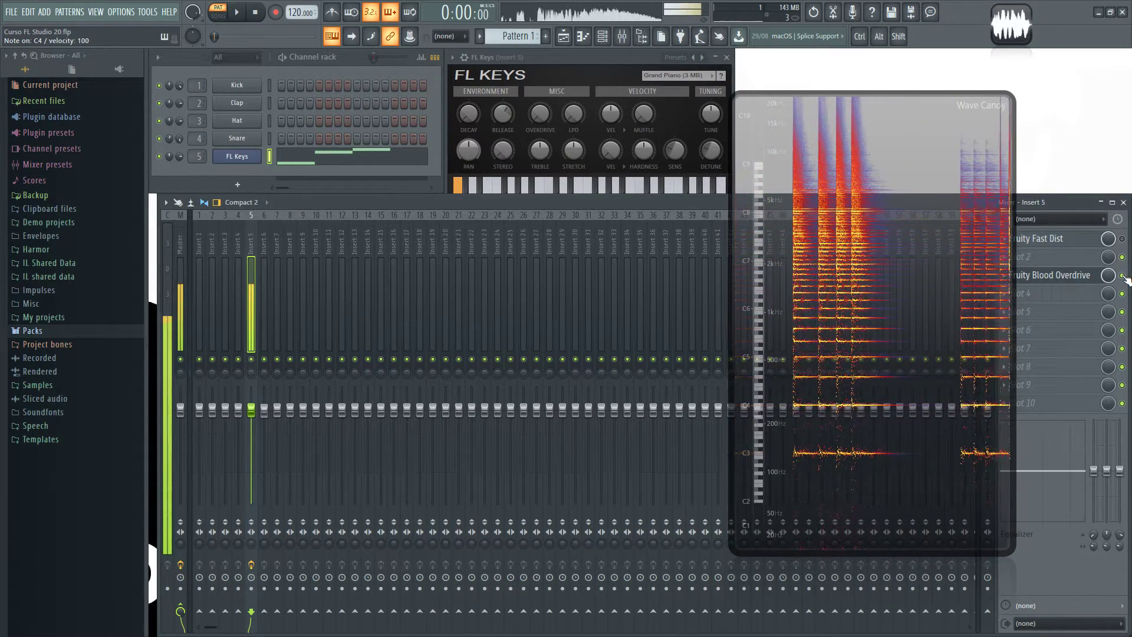
click(1076, 283)
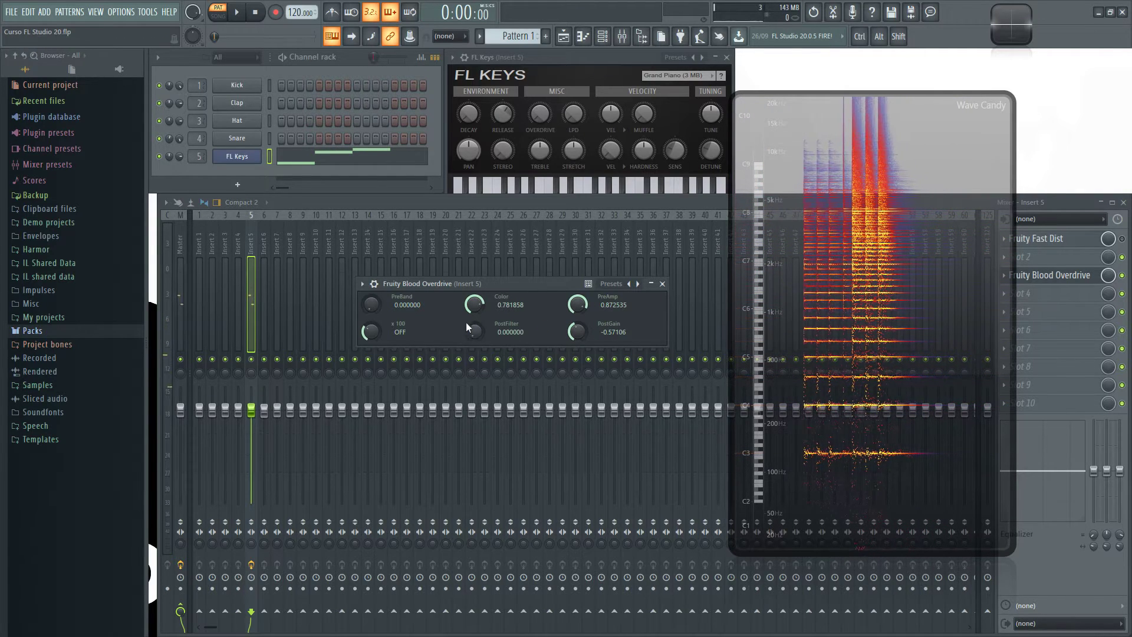
Play notes while trying the PostFilter, and reset Color to 0.5 and PostFilter, PreAmp and PostGain to 0.
drag(468, 335, 468, 334)
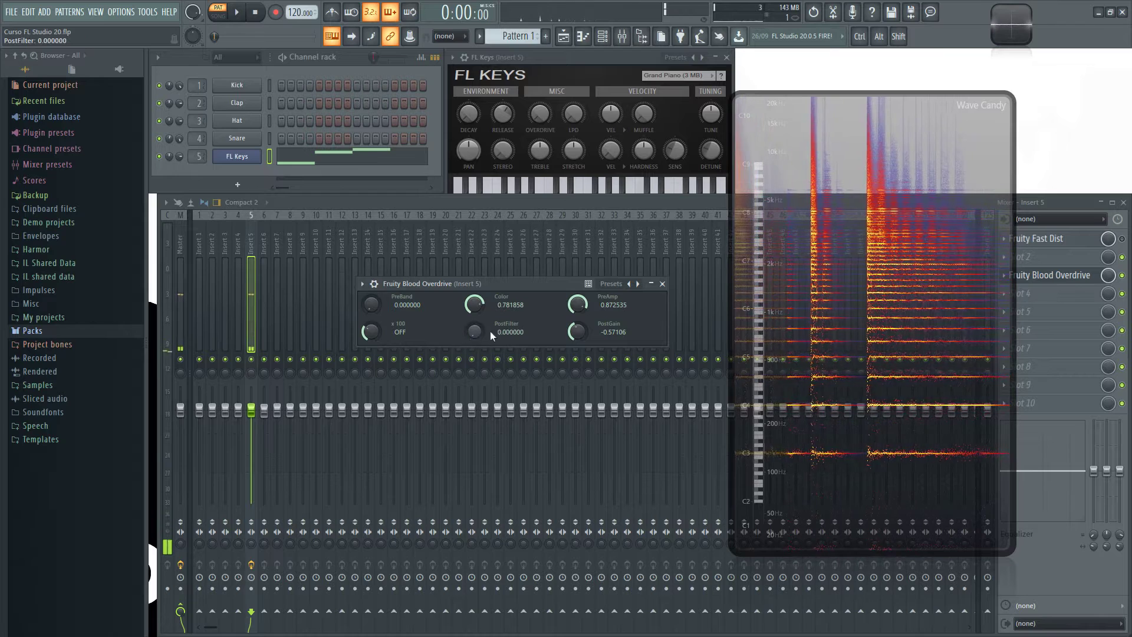
alt+click(475, 304)
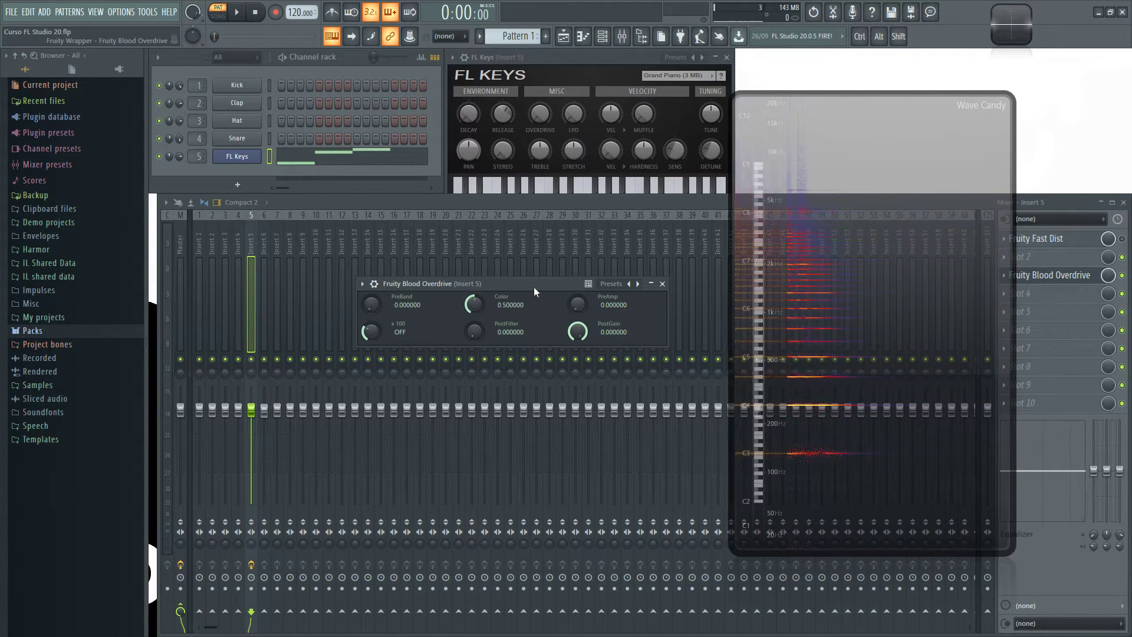
Bring up Fruity Fast Dist to compare it with the overdrive, close it, and reposition the overdrive's window.
drag(534, 289, 546, 288)
click(1068, 246)
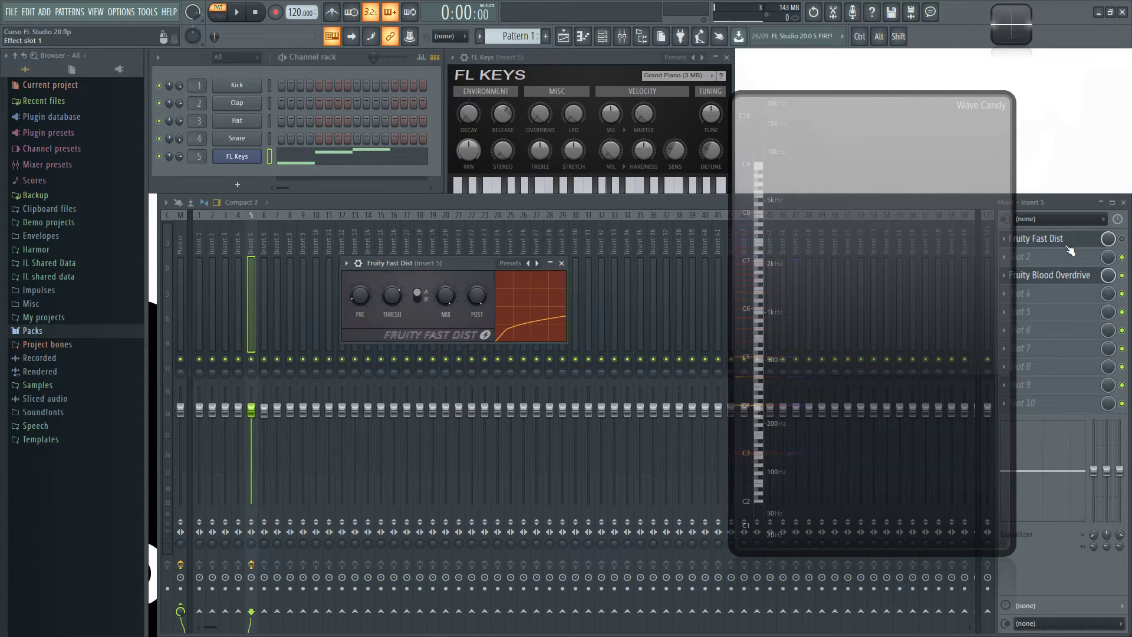
click(1062, 287)
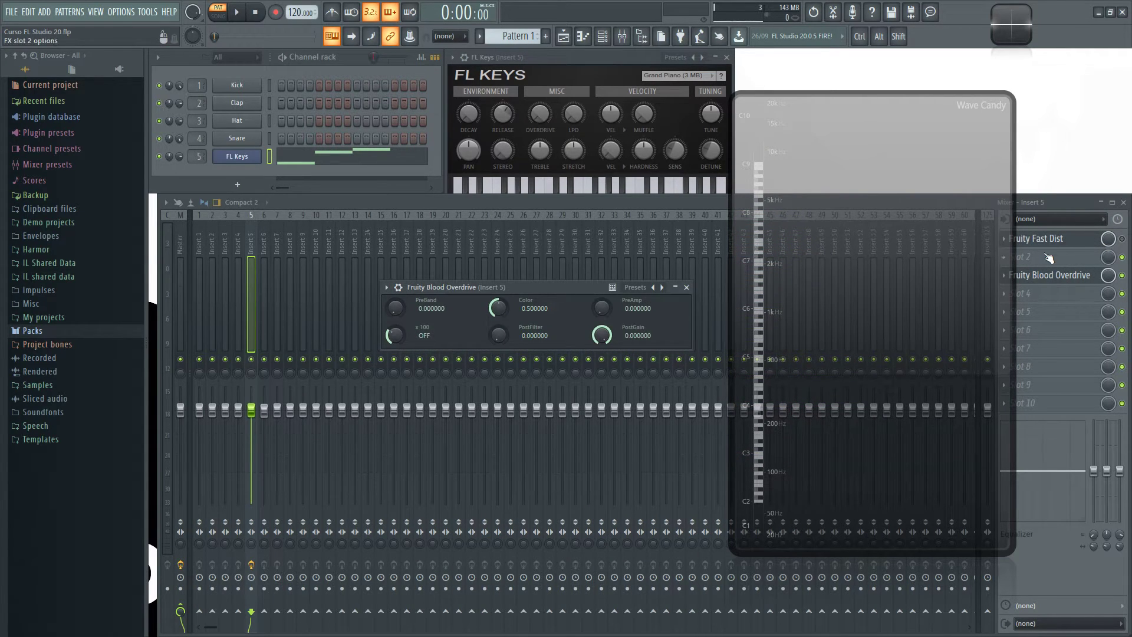
drag(559, 290, 629, 310)
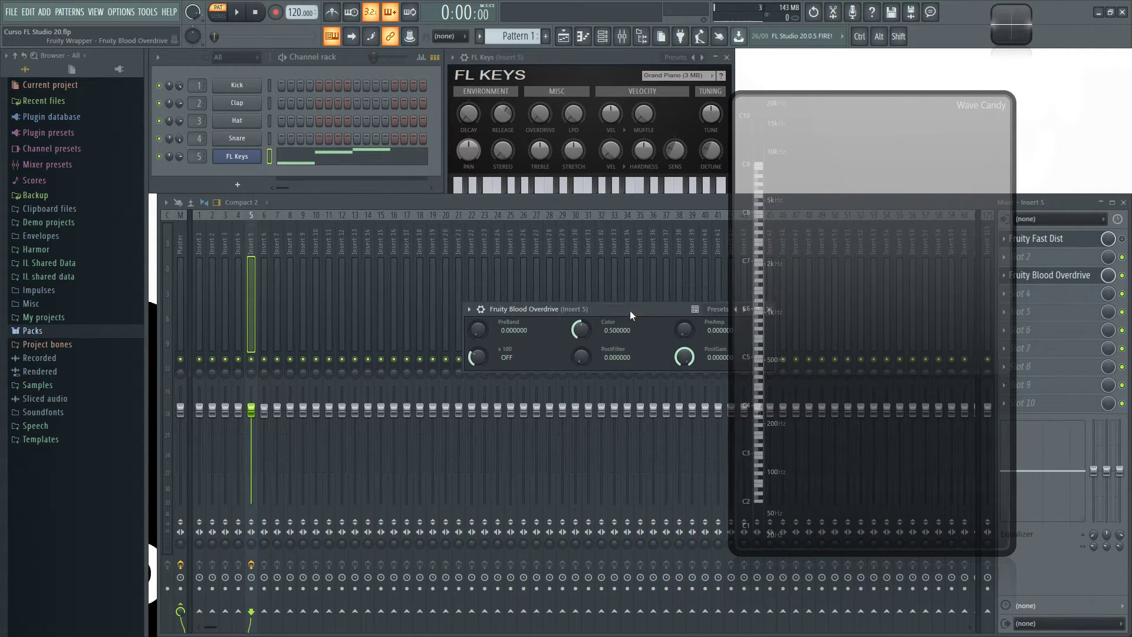
click(1055, 240)
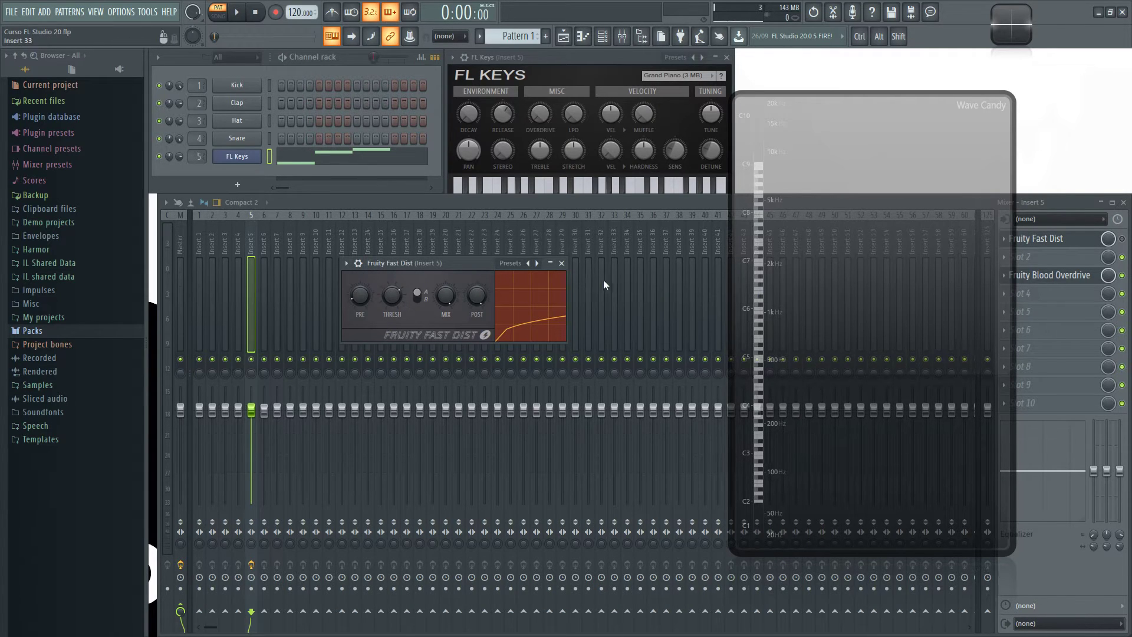
click(561, 264)
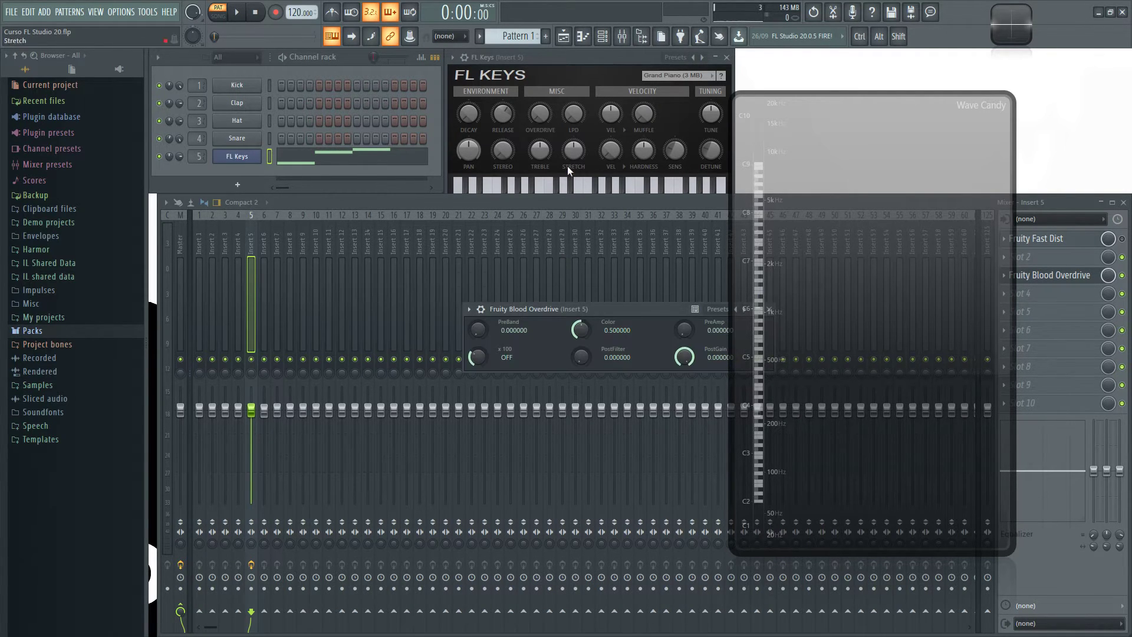
drag(617, 315, 555, 315)
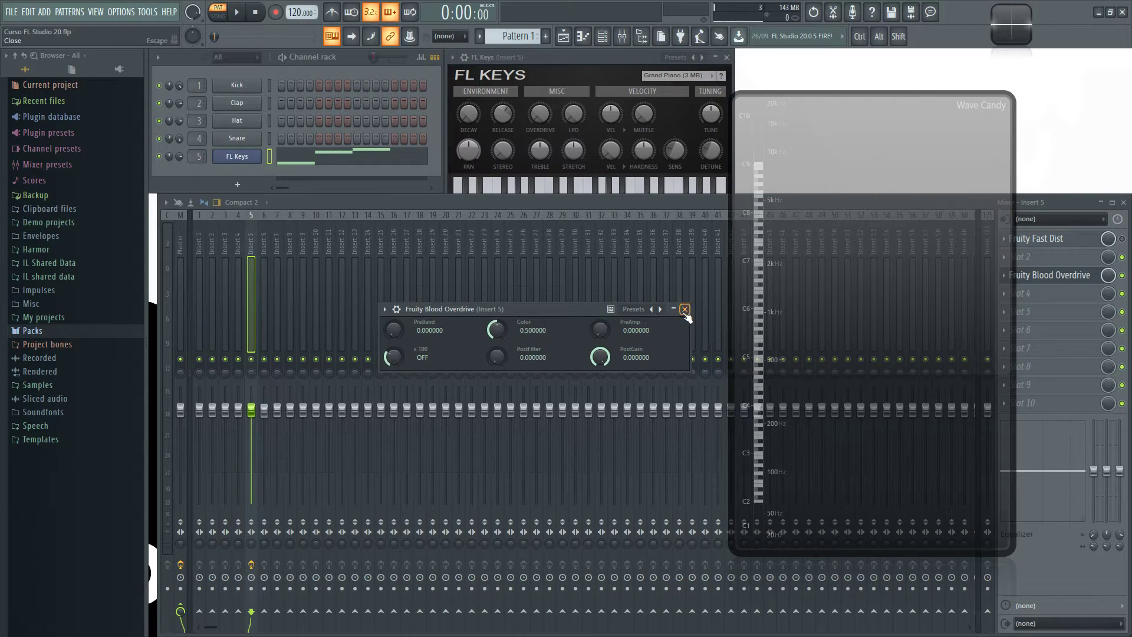
Load the overdrive's Reset preset followed by Boost, and play notes comparing the effect bypassed and enabled.
click(684, 310)
click(1068, 276)
click(713, 318)
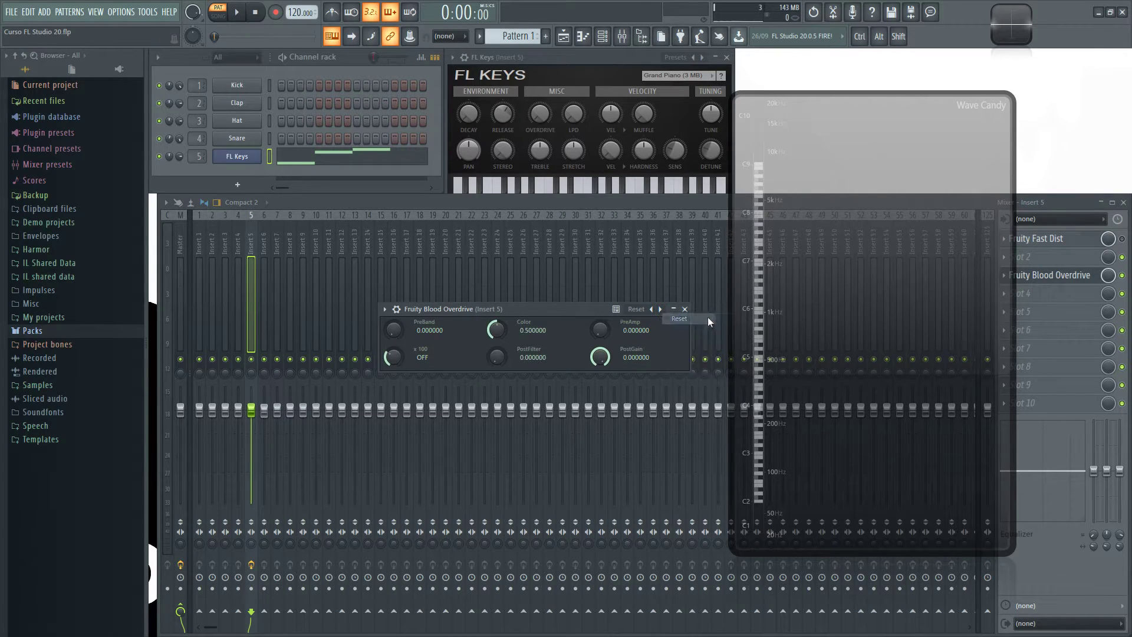
click(692, 329)
click(684, 309)
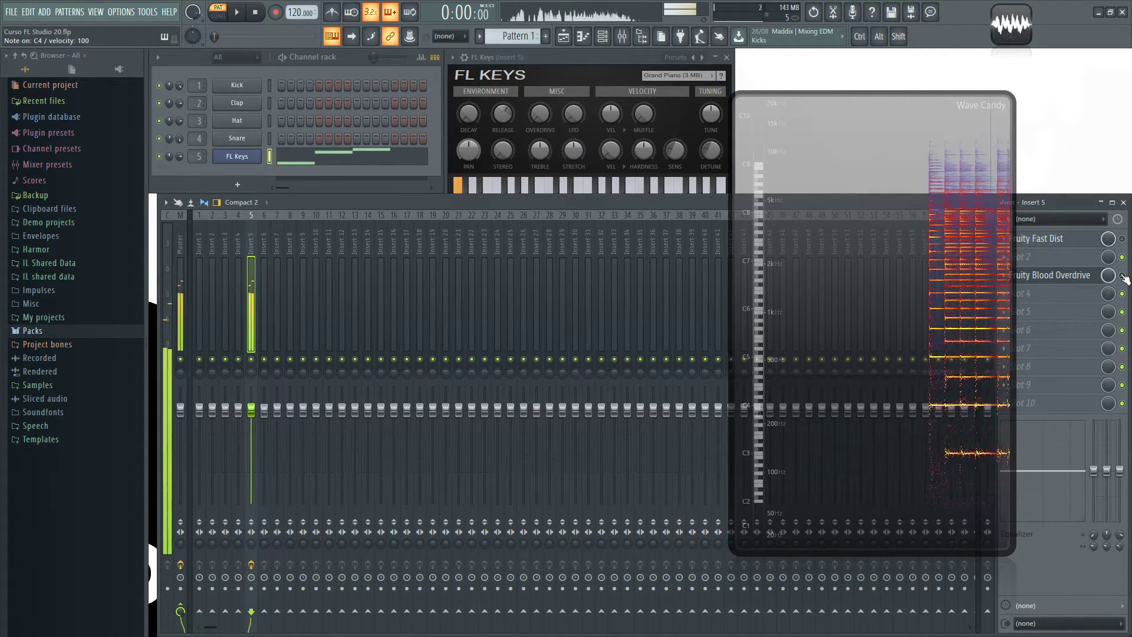
Load the overdrive's Drive preset, play low notes through it, and move its window slightly higher.
click(1055, 275)
click(662, 310)
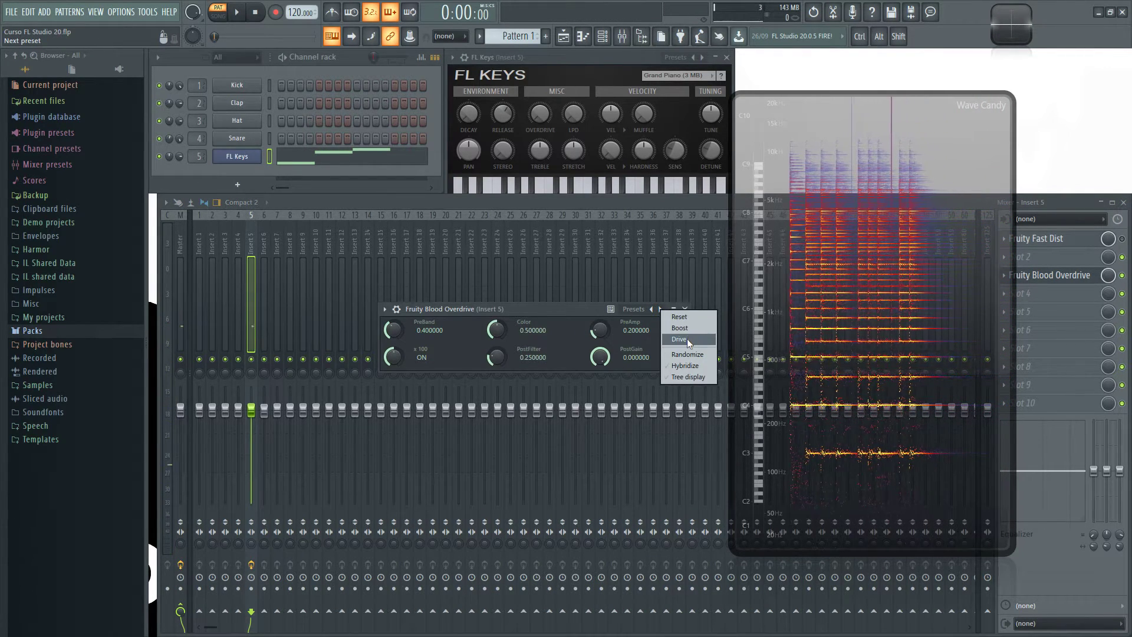
click(687, 338)
key(z)
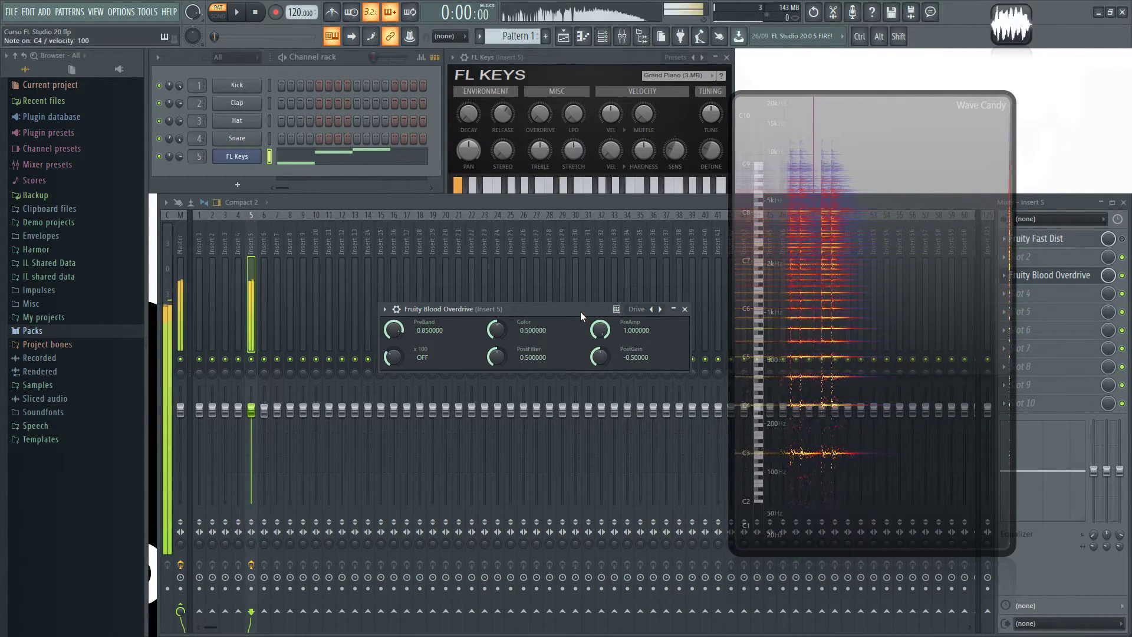
key(z)
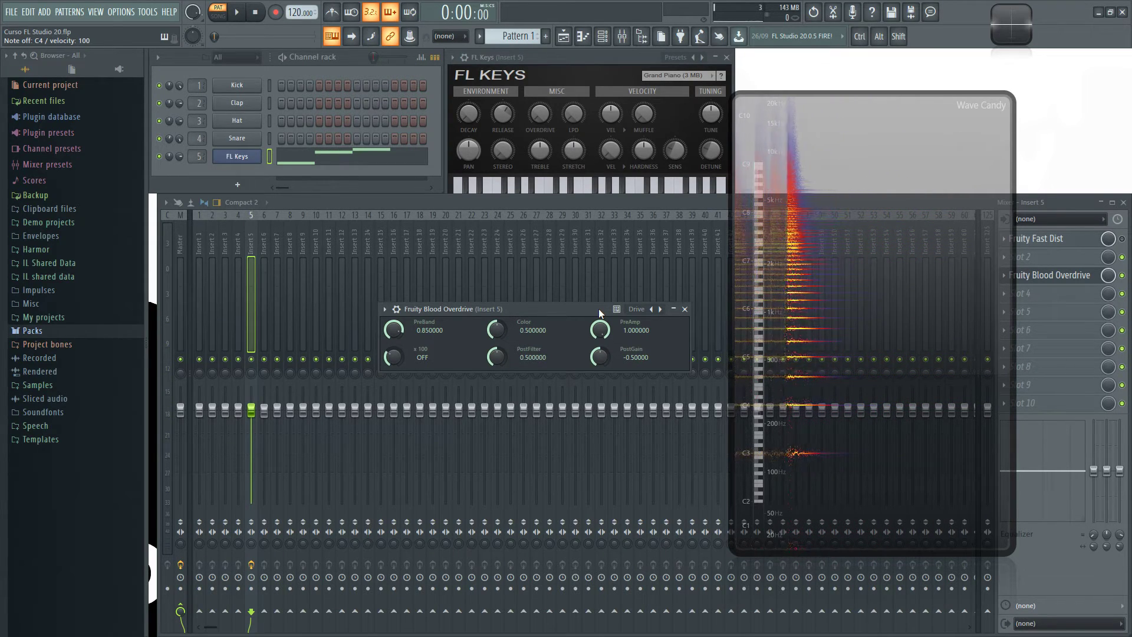
drag(586, 310, 585, 292)
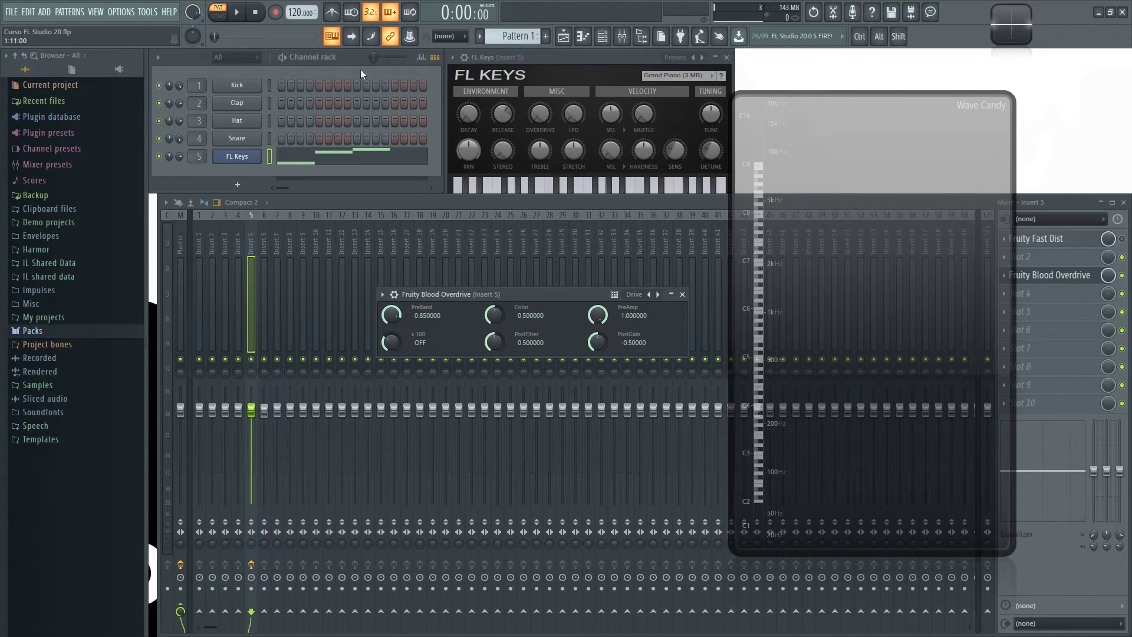
Expand the Loops folder of the Packs and preview the DL Hop Box, DL Minimus and DL Sidestep drum loops.
click(32, 331)
click(46, 400)
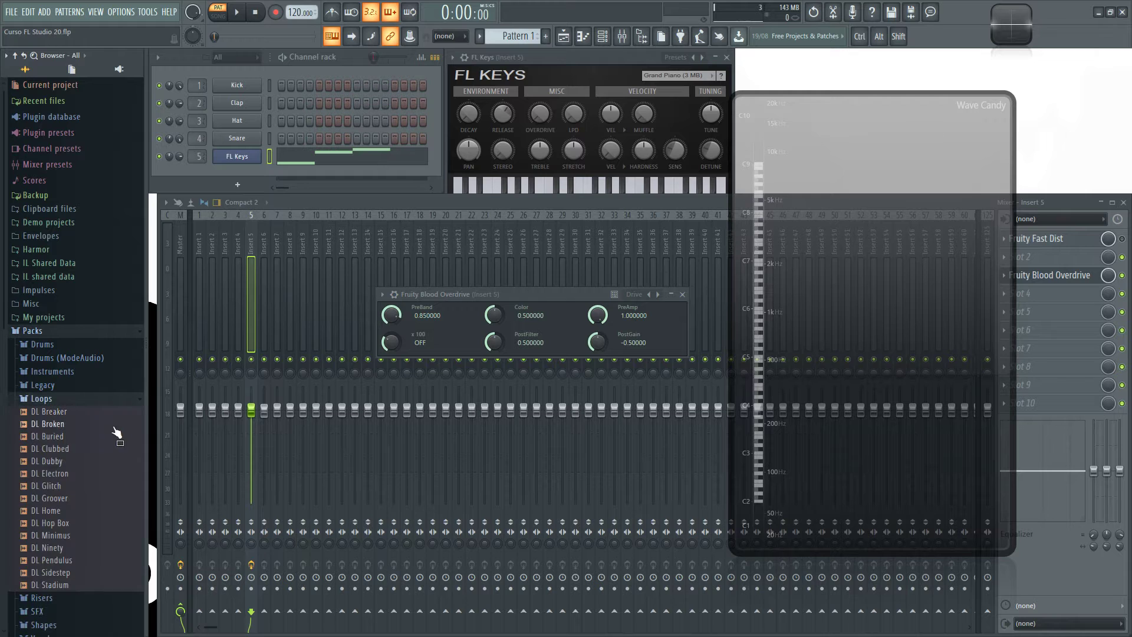
drag(76, 508, 84, 530)
click(75, 524)
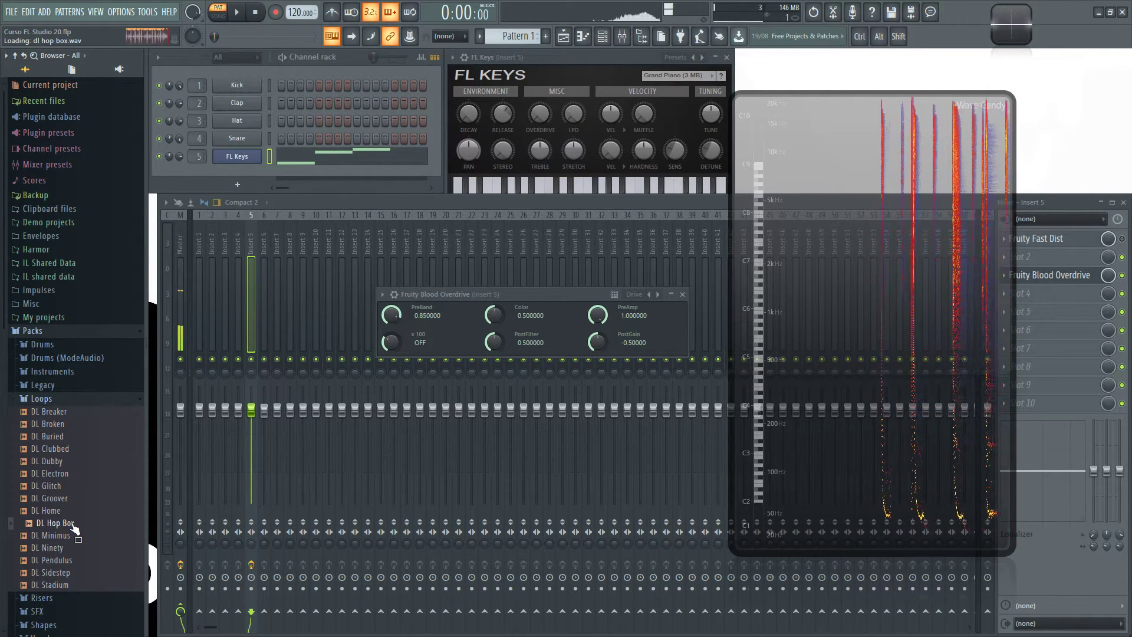
click(74, 537)
click(80, 571)
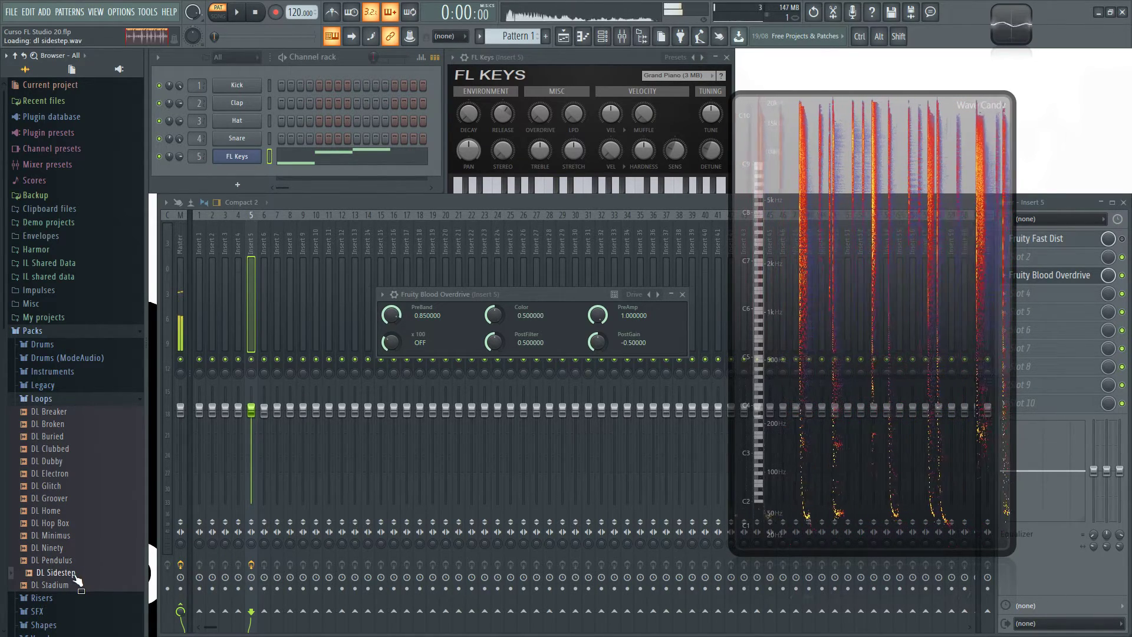
Open the DL Sidestep loop in a new Fruity Slicer channel, mute FL Keys, route the loop to mixer insert 5, and play it.
right_click(75, 575)
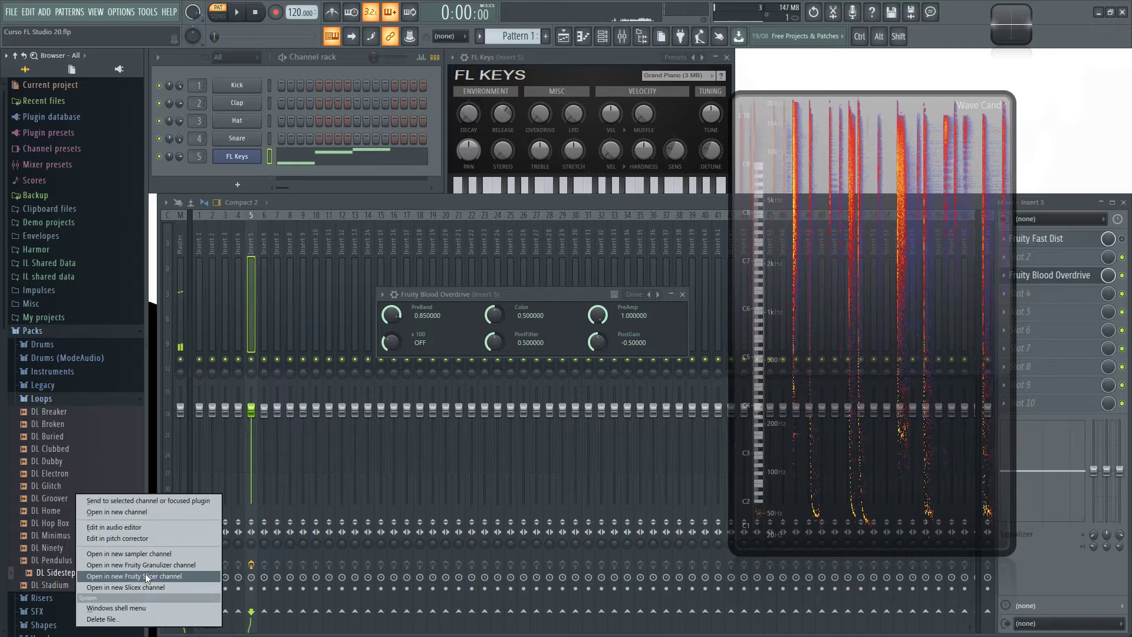
click(145, 575)
click(399, 126)
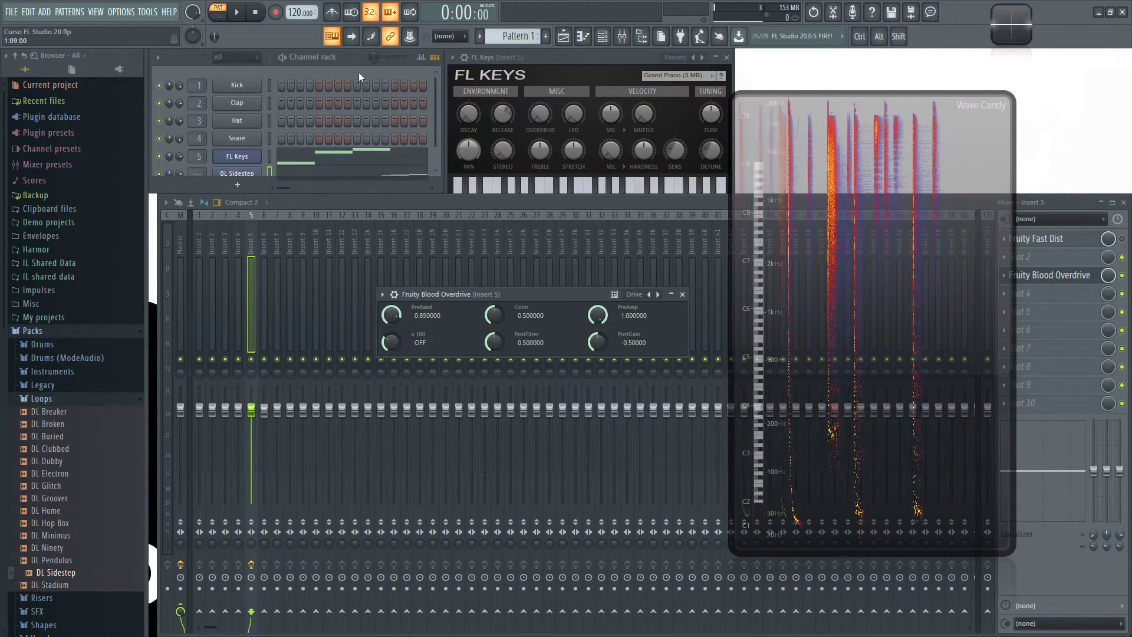
key(space)
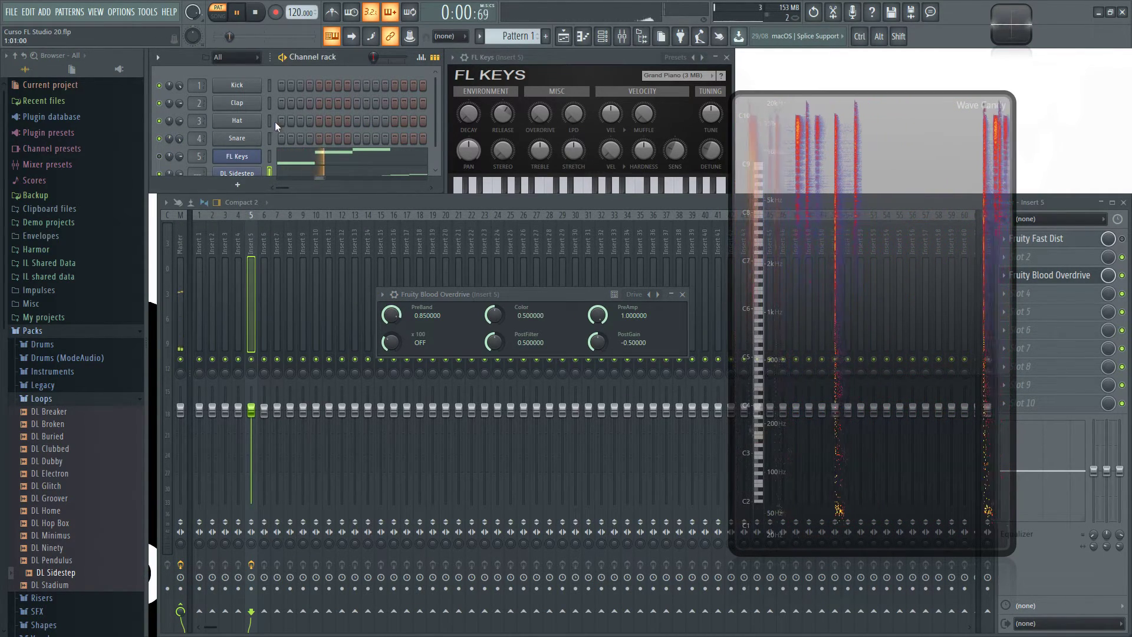
key(ctrl+l)
key(space)
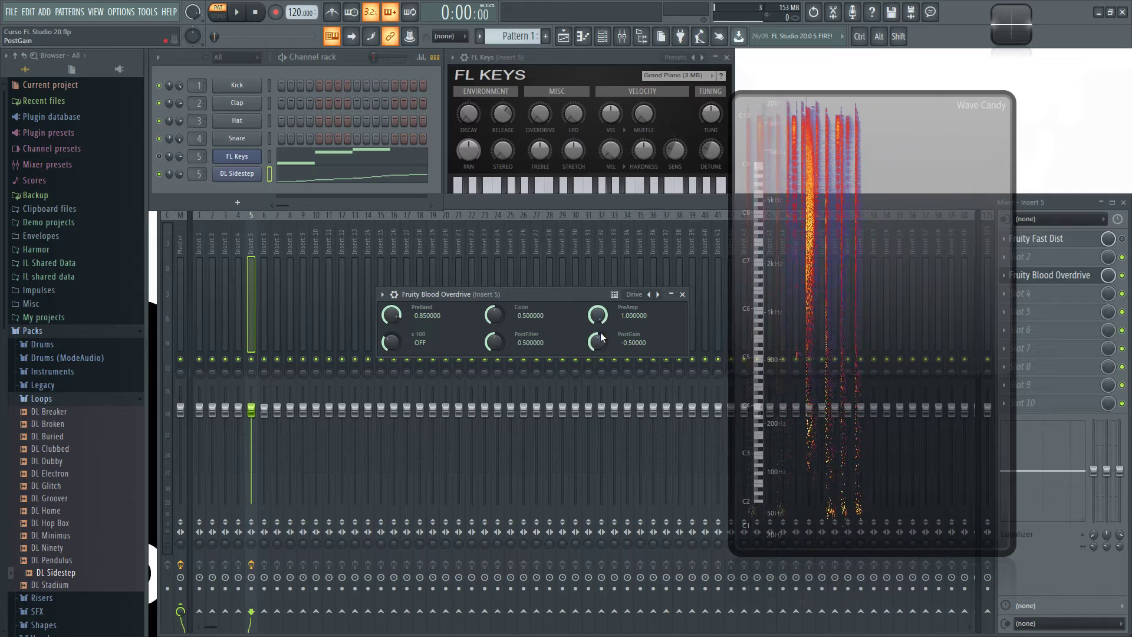
Lower the overdrive's PostGain to about -0.62 and play the loop, comparing the effect bypassed and enabled.
key(space)
drag(601, 337, 616, 367)
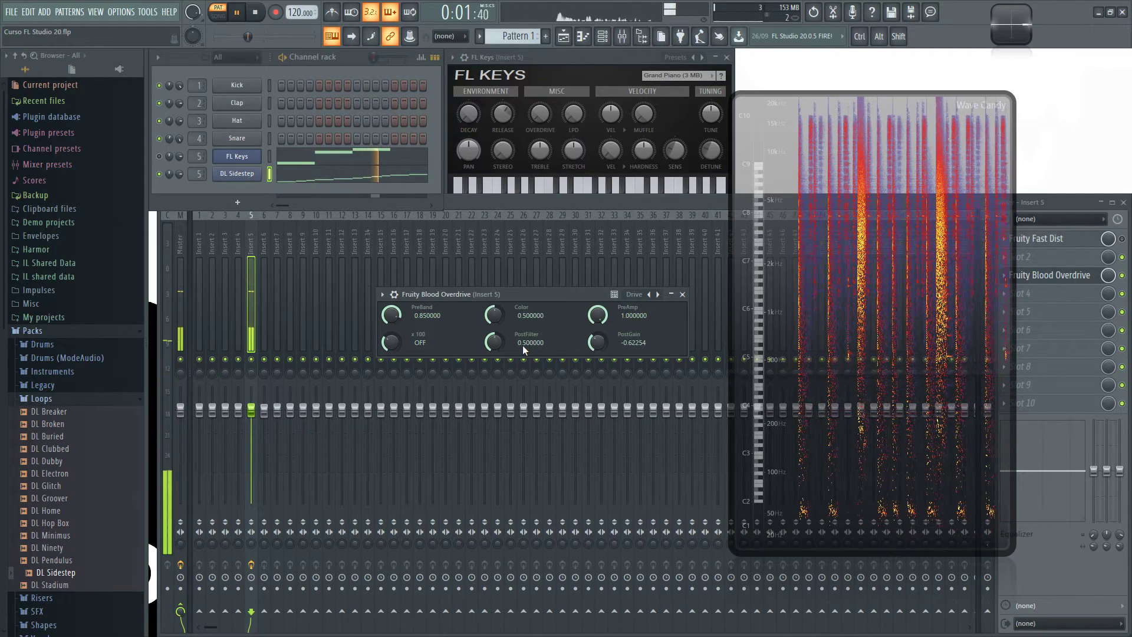
key(space)
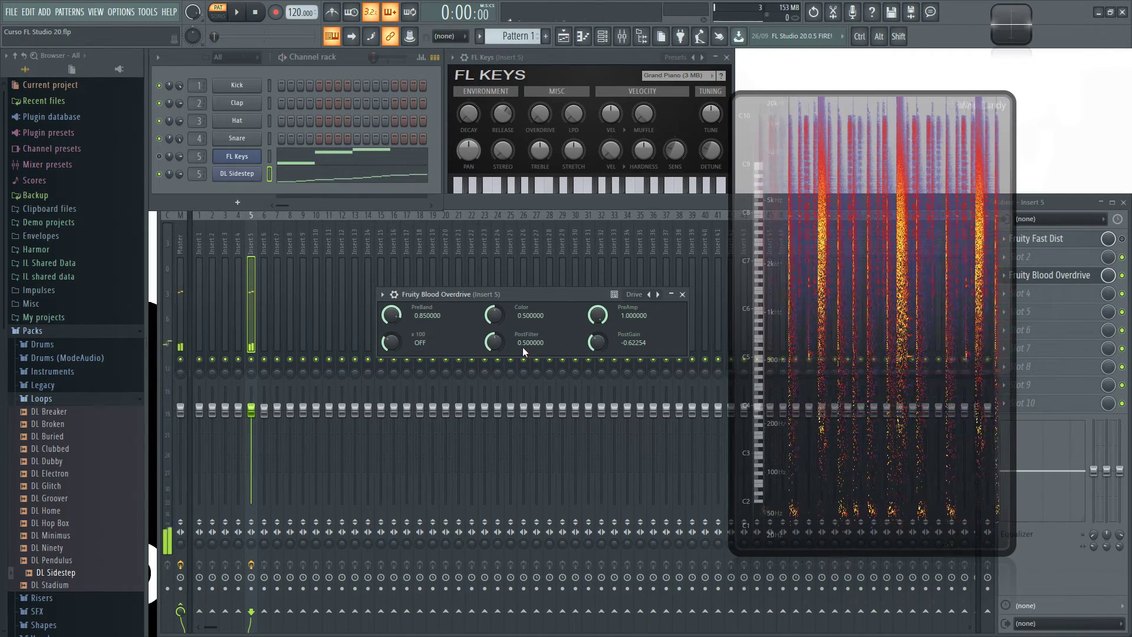
click(1121, 275)
key(space)
click(1121, 275)
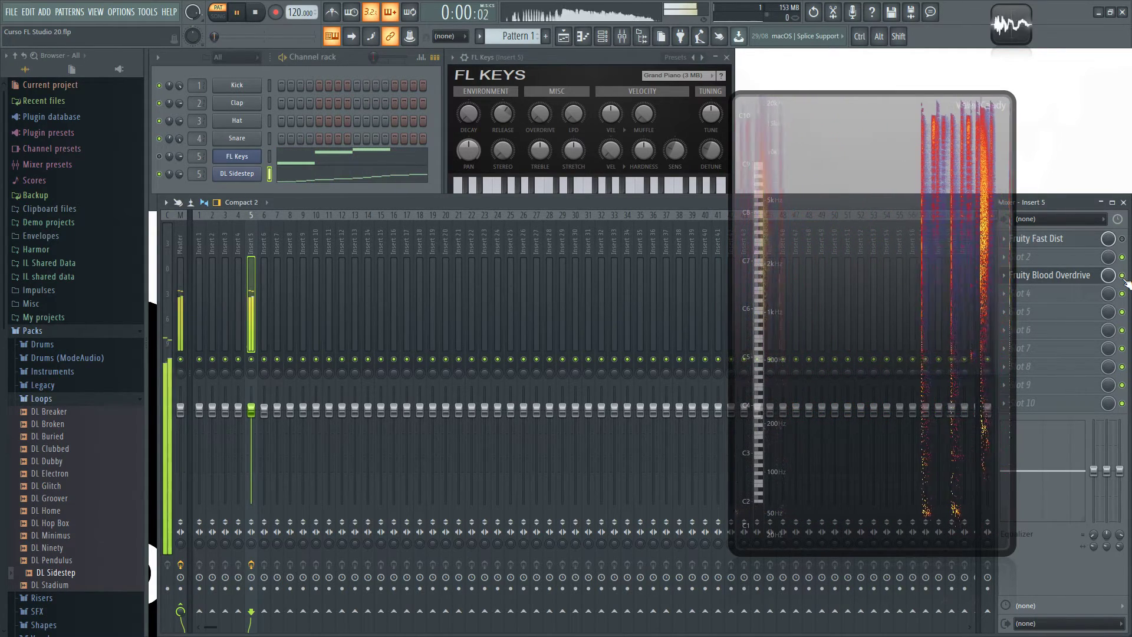
key(space)
Set the overdrive's PostFilter to 1.0 and PostGain to about -0.44 while playing the loop, then close the plugin windows.
click(1075, 279)
drag(495, 345, 495, 312)
key(space)
mouse_move(596, 343)
mouse_down()
mouse_move(587, 330)
mouse_move(607, 344)
mouse_up()
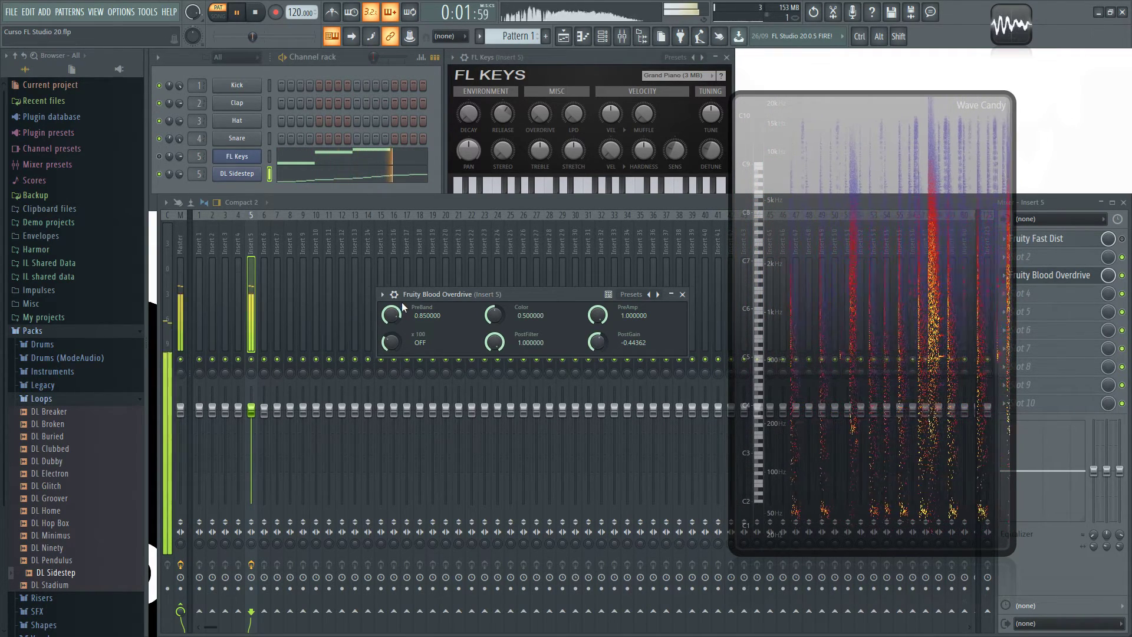
key(space)
key(Escape)
Reopen FL Keys and play several notes through the overdrive on insert 5.
click(236, 156)
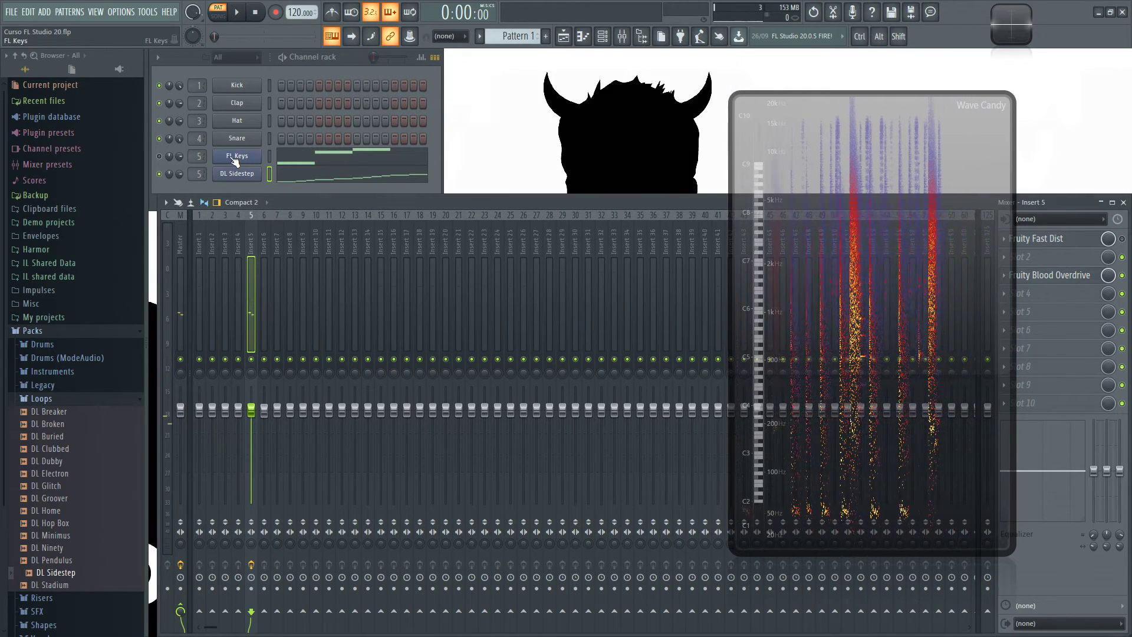
click(234, 156)
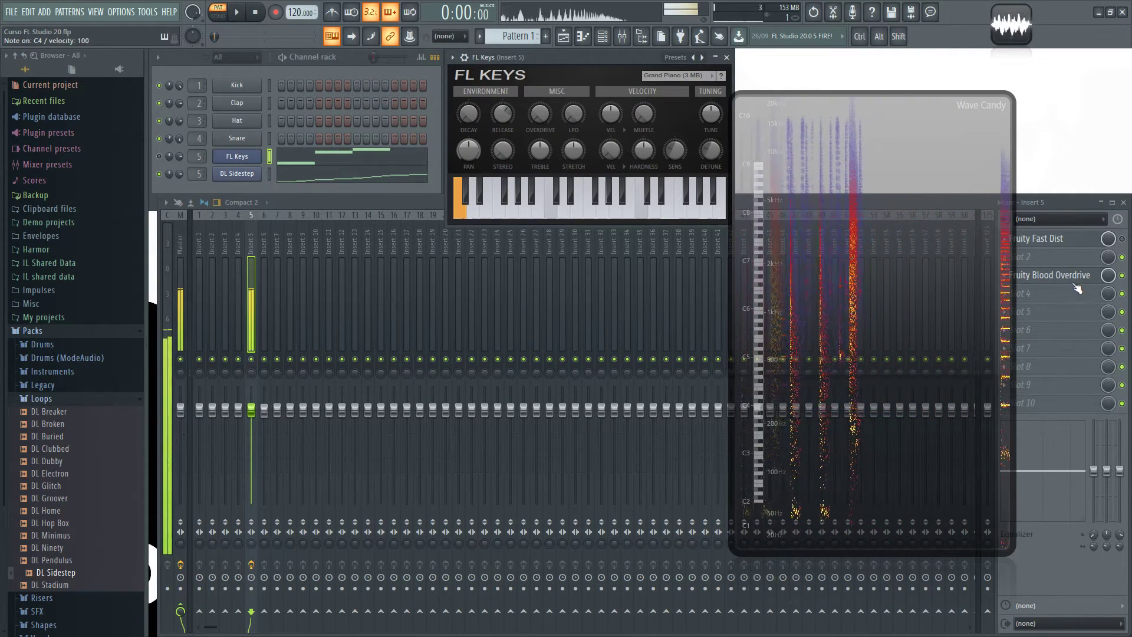
key(q)
key(e)
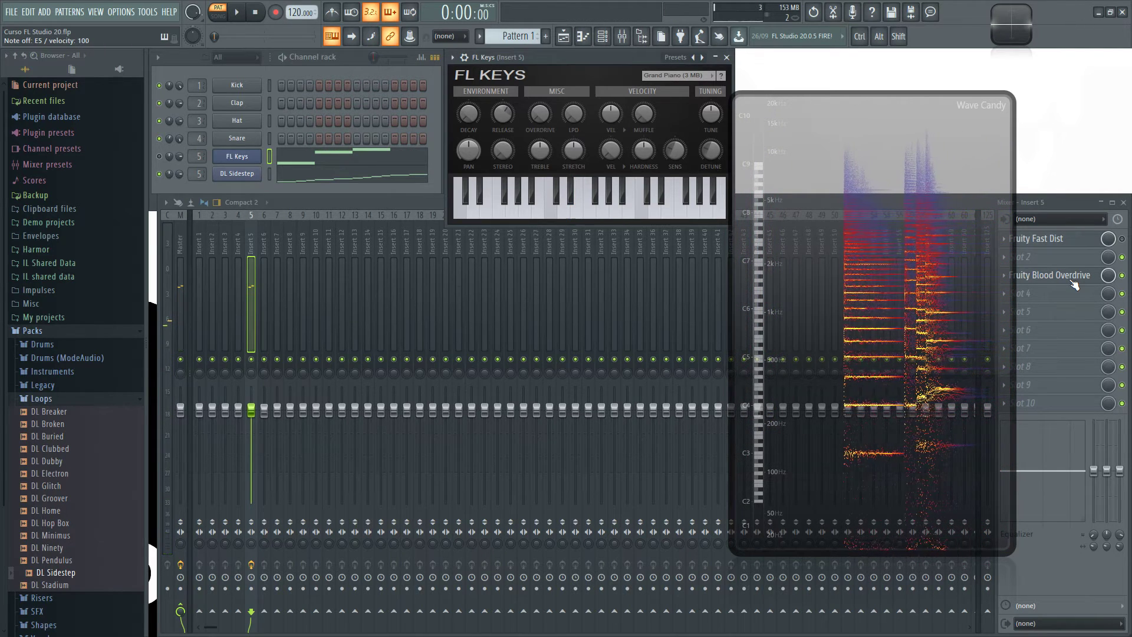
click(352, 56)
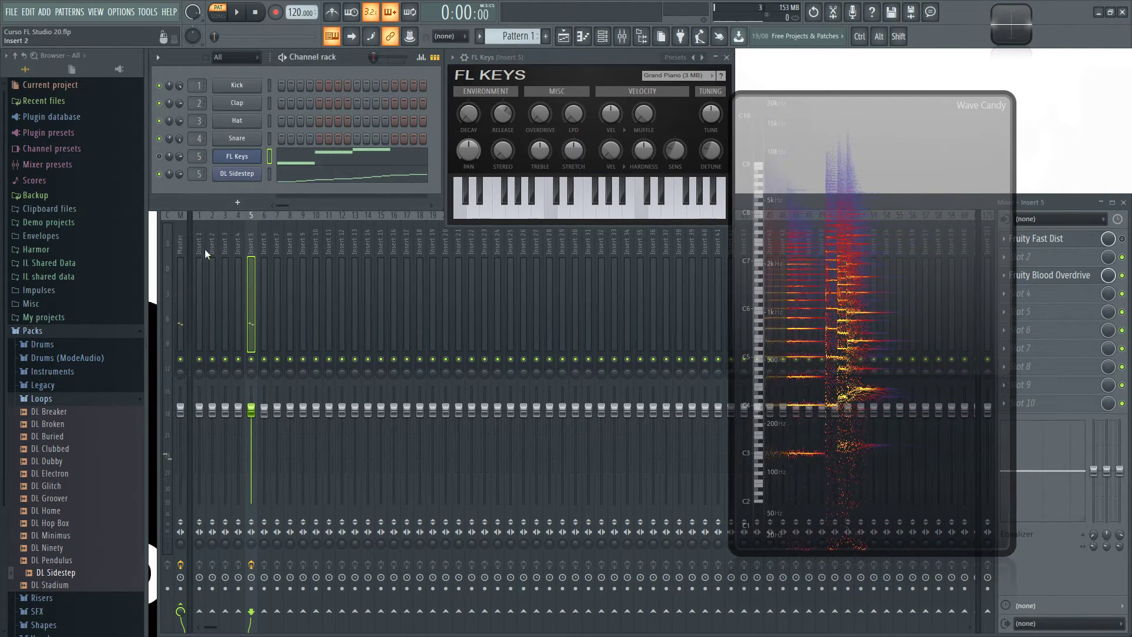
Collapse the Loops and Packs folders in the browser and save the project.
click(53, 398)
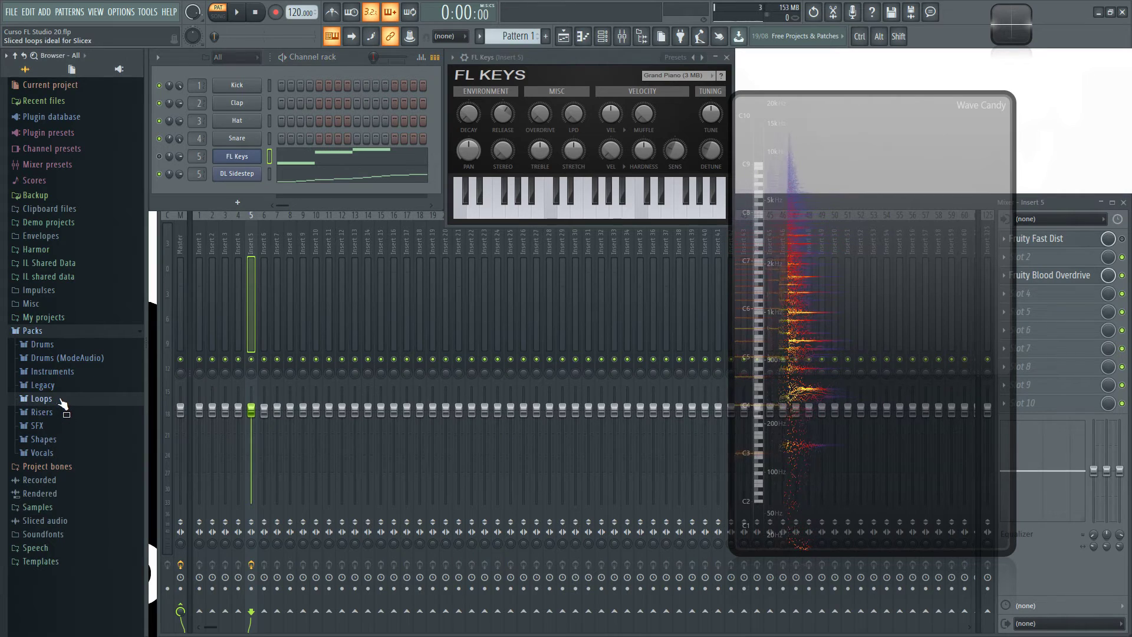
click(55, 330)
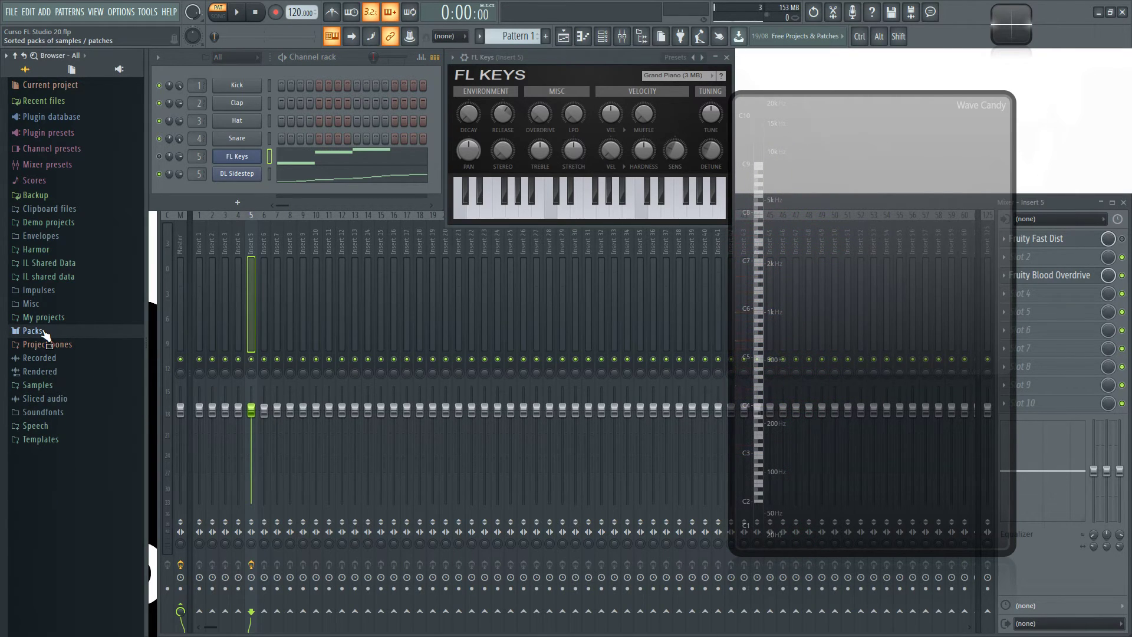
click(44, 332)
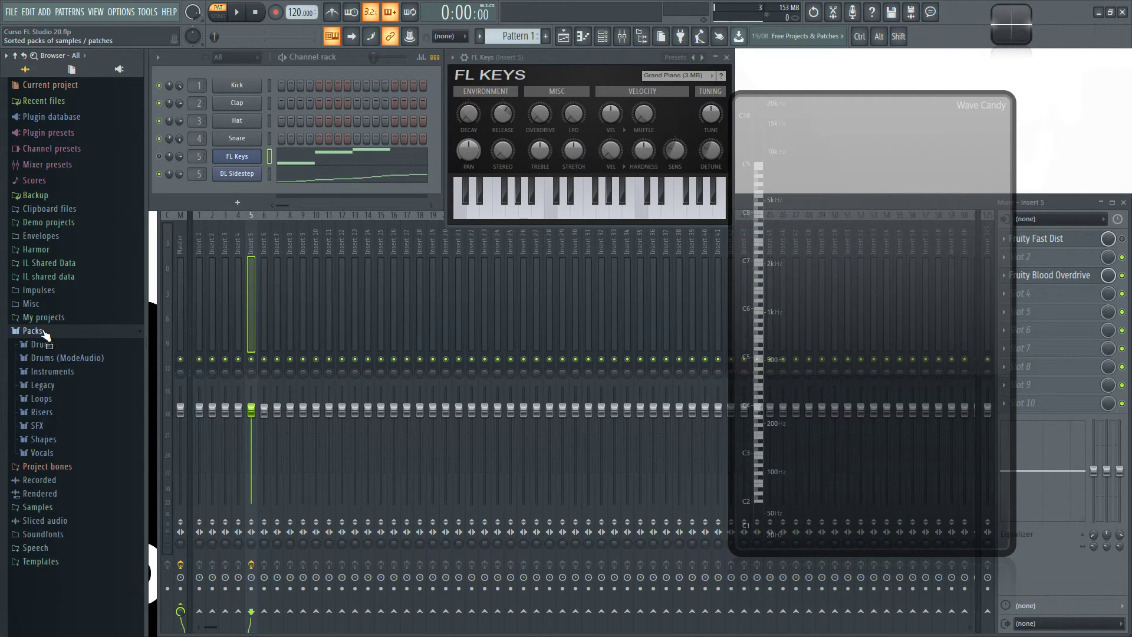
click(45, 331)
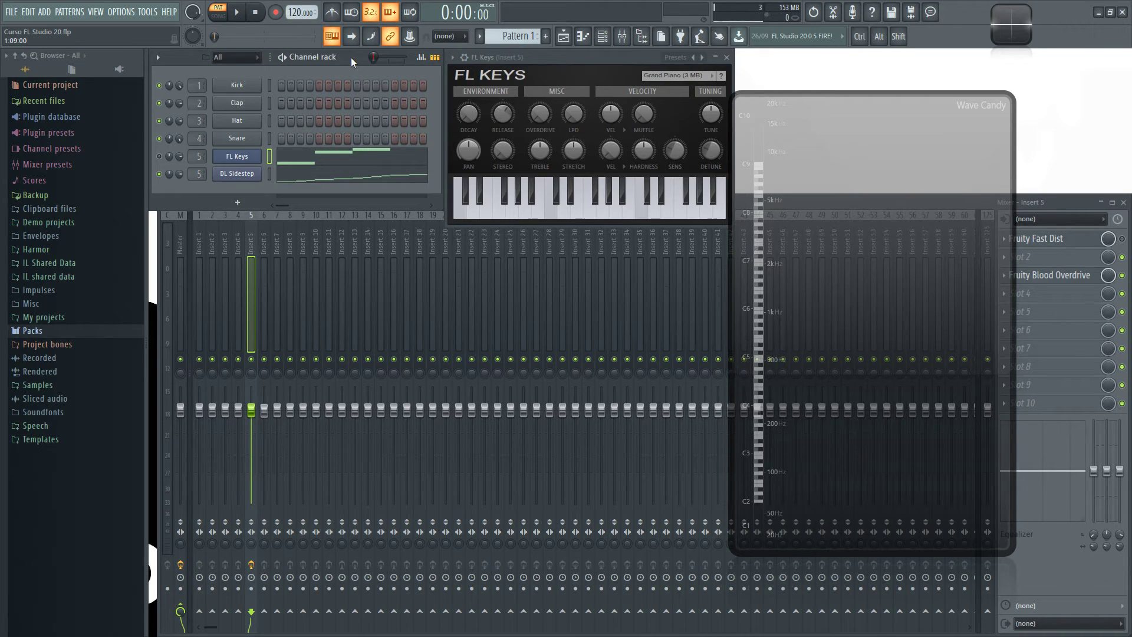
key(Escape)
key(ctrl+s)
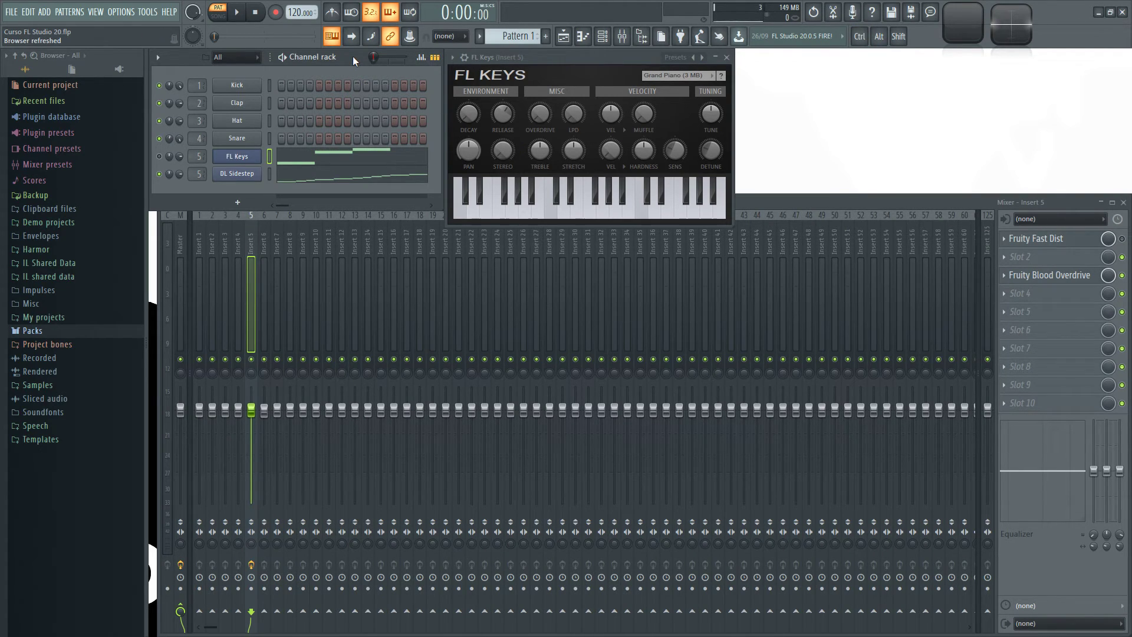
Delete Fruity Fast Dist and Fruity Blood Overdrive from the effect slots of mixer insert 5.
click(1004, 242)
mouse_move(1028, 252)
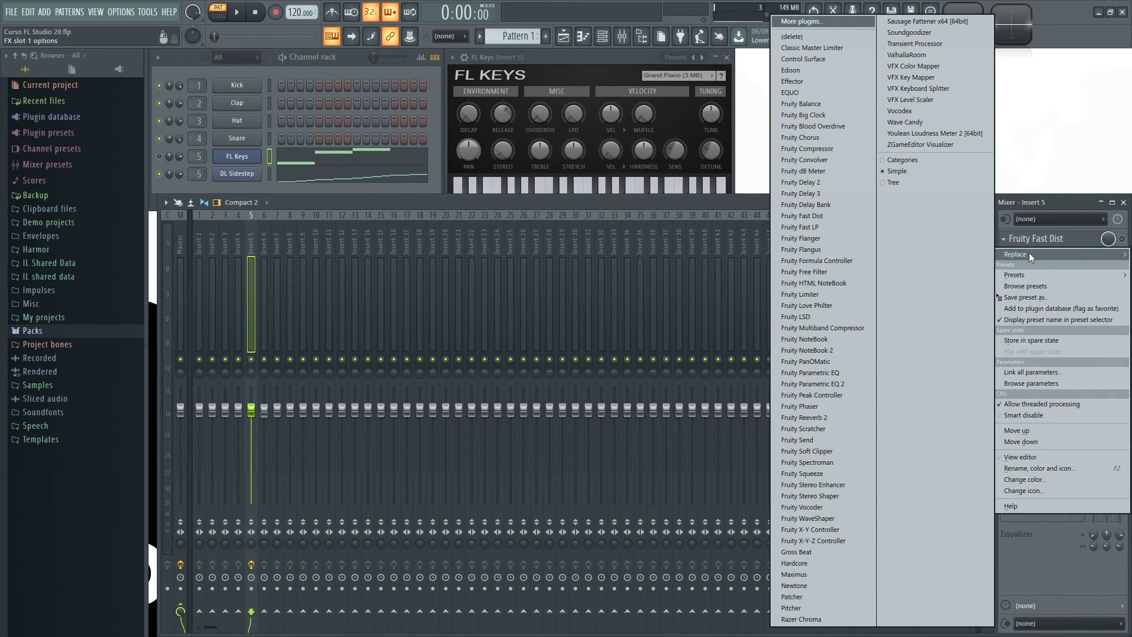
click(821, 38)
click(1011, 279)
mouse_move(1031, 289)
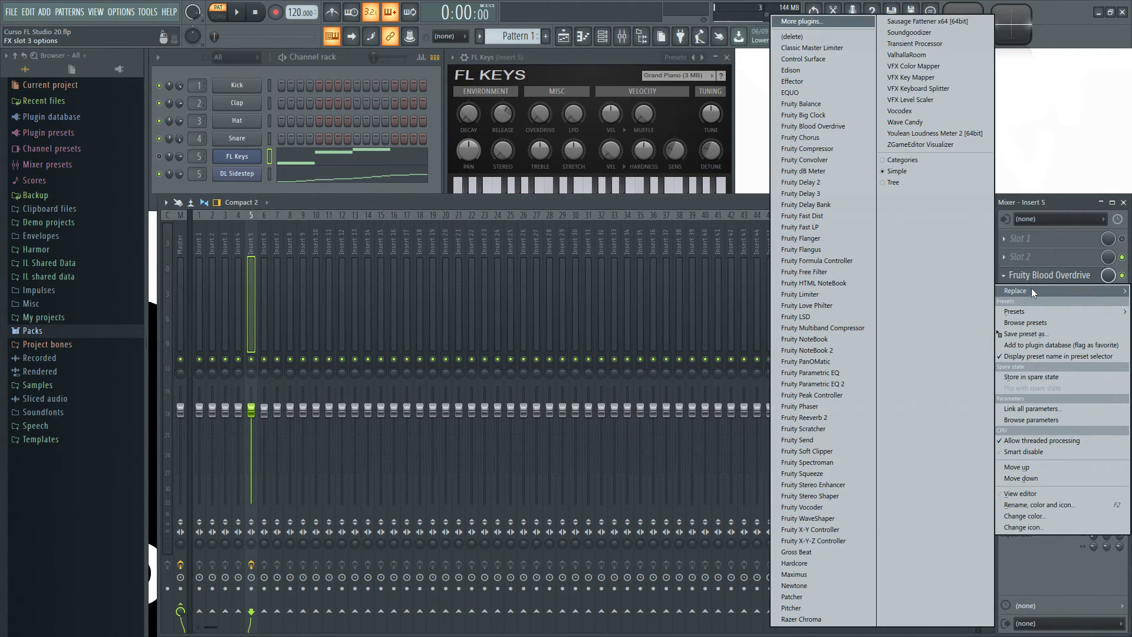
click(816, 39)
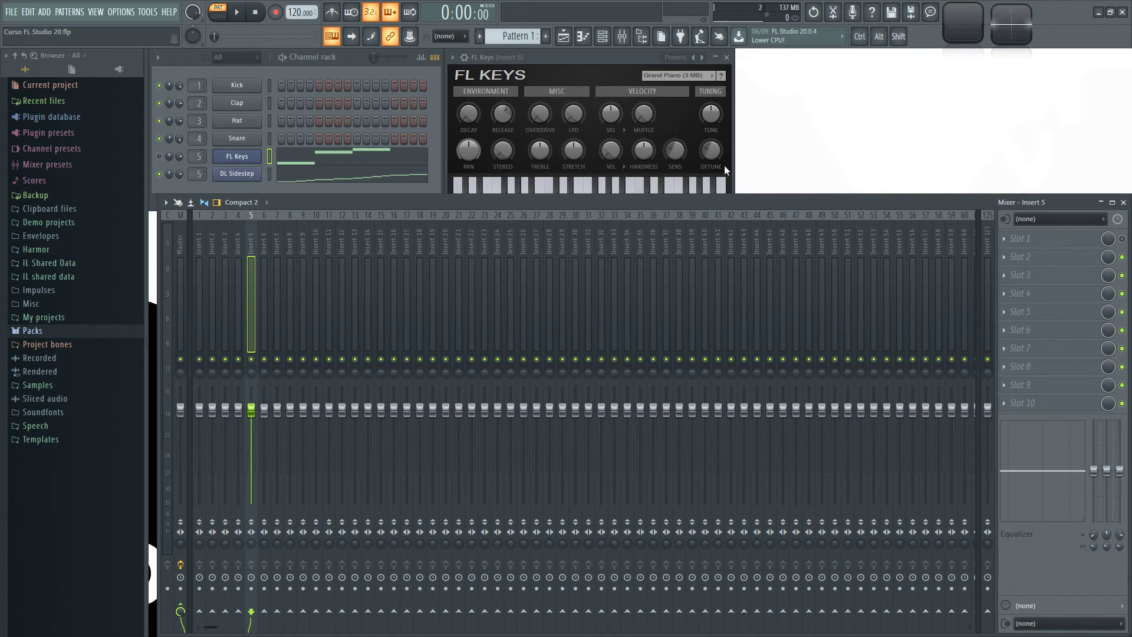
Delete the DL Sidestep channel from the channel rack and confirm the removal.
click(350, 57)
right_click(242, 175)
click(314, 288)
click(626, 354)
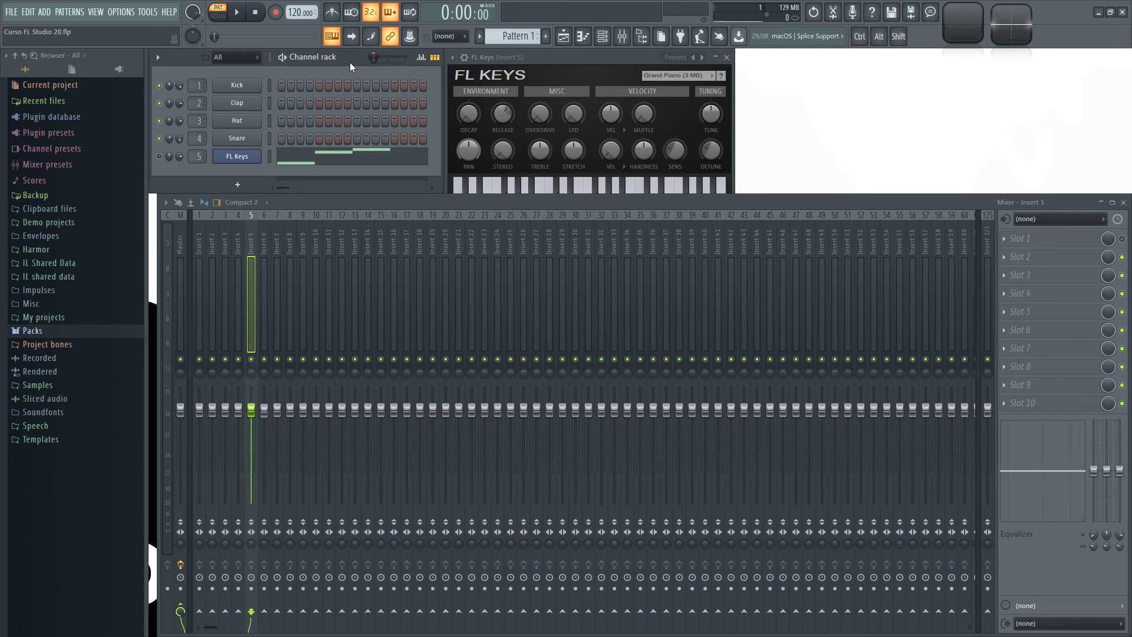